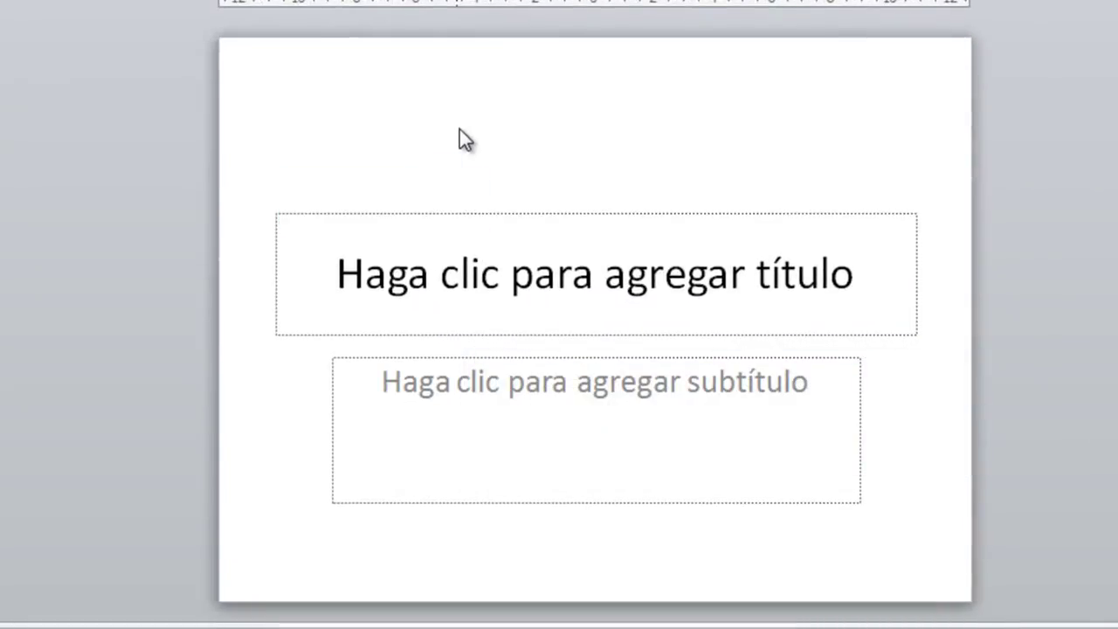
Fill the slide background with solid black through Formato del fondo.
{"action": "right_click", "coordinate": [460, 130]}
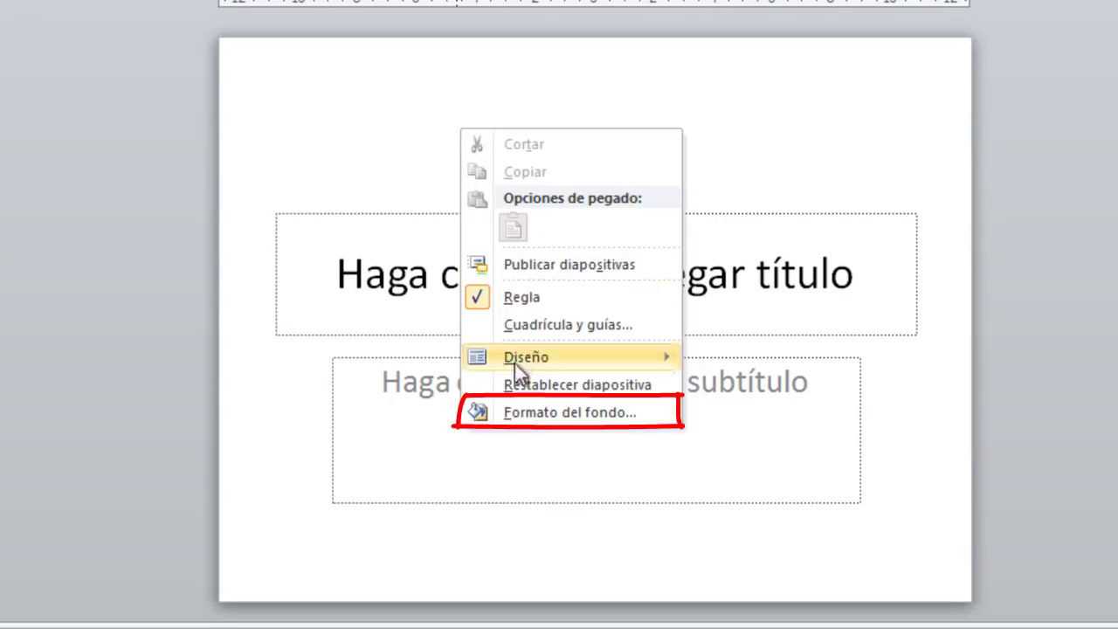
{"action": "left_click", "coordinate": [529, 415]}
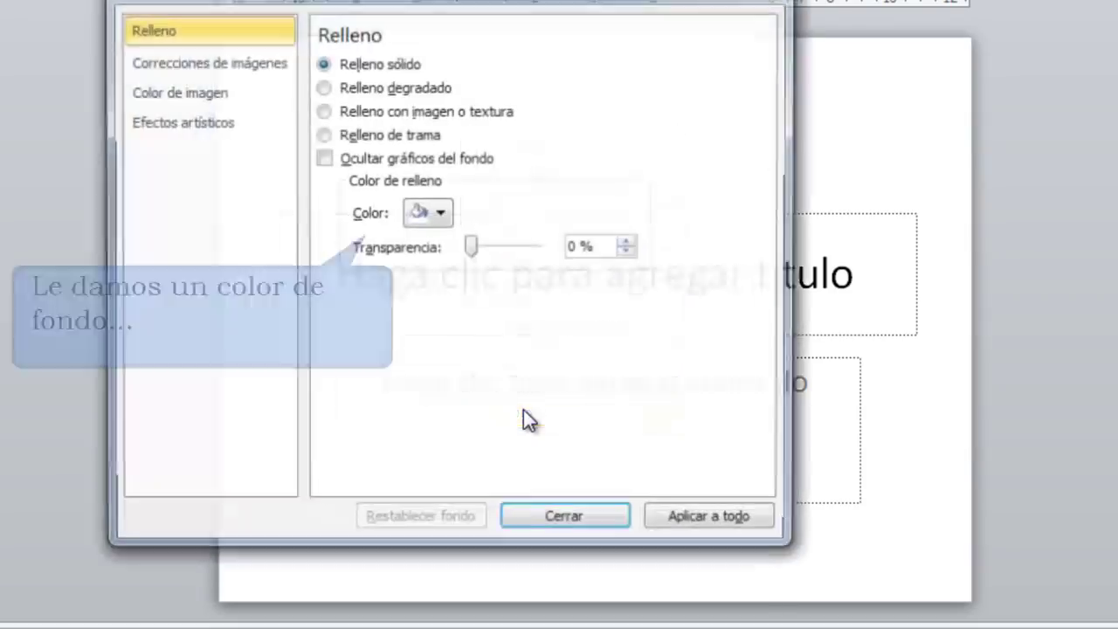
{"action": "left_click", "coordinate": [439, 215]}
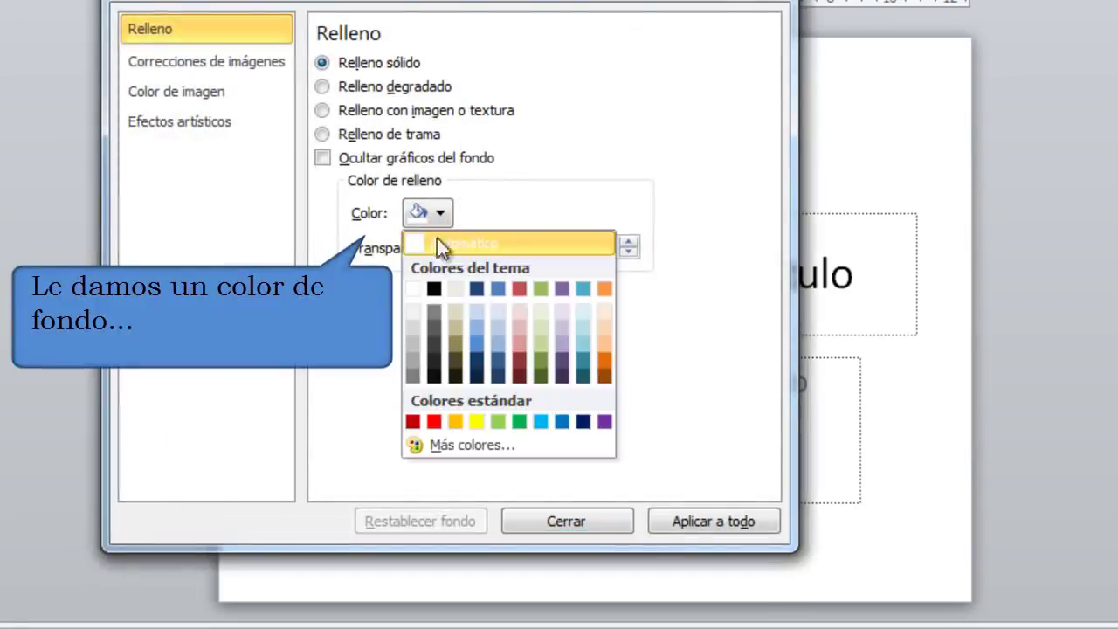
{"action": "left_click", "coordinate": [435, 288]}
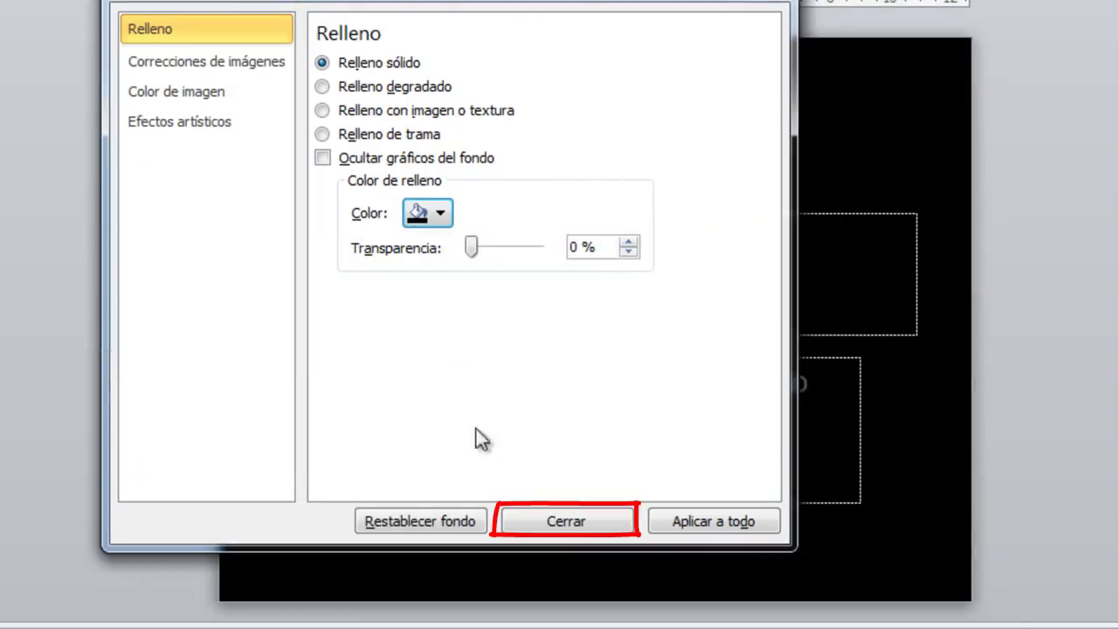
{"action": "left_click", "coordinate": [521, 519]}
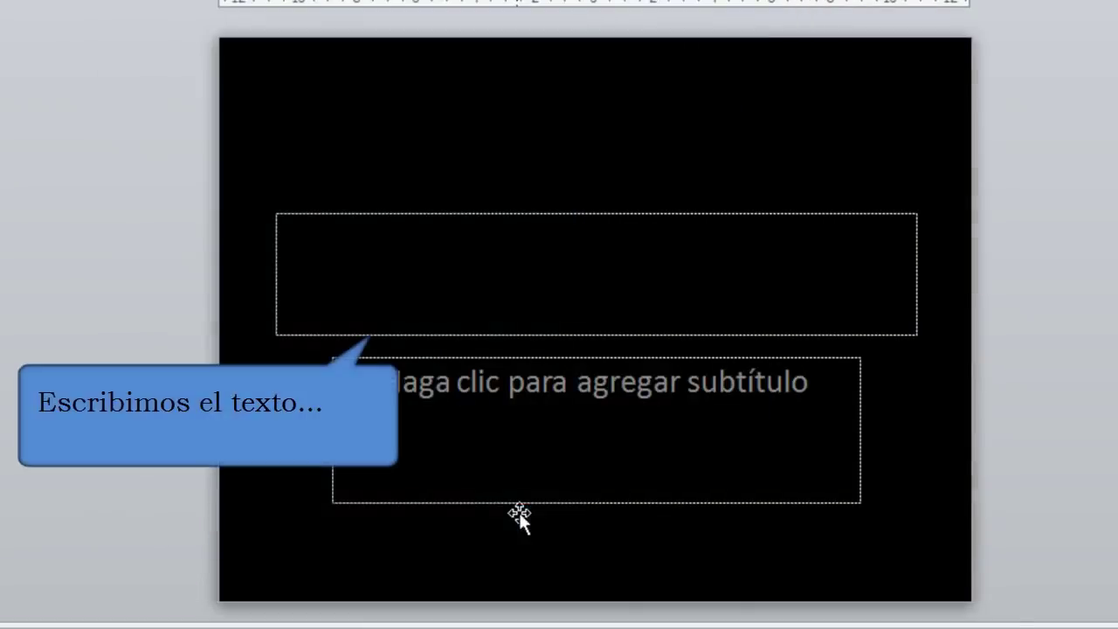
Enter the title 'Mi viaje a Paris' and make its text white.
{"action": "left_click", "coordinate": [498, 279]}
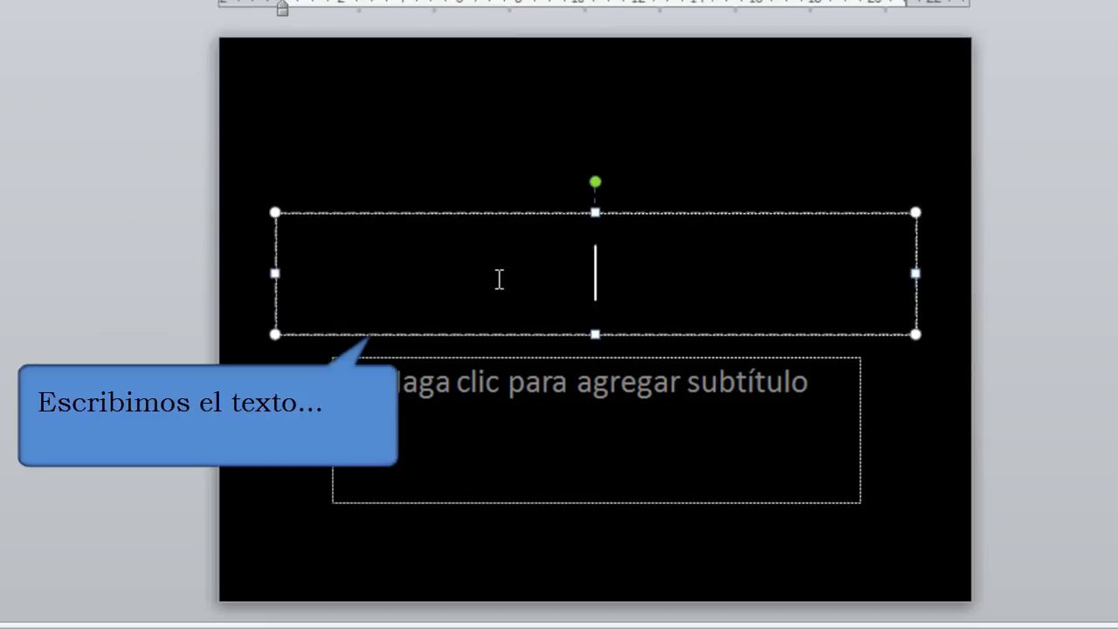
{"action": "type", "text": "Mi primera"}
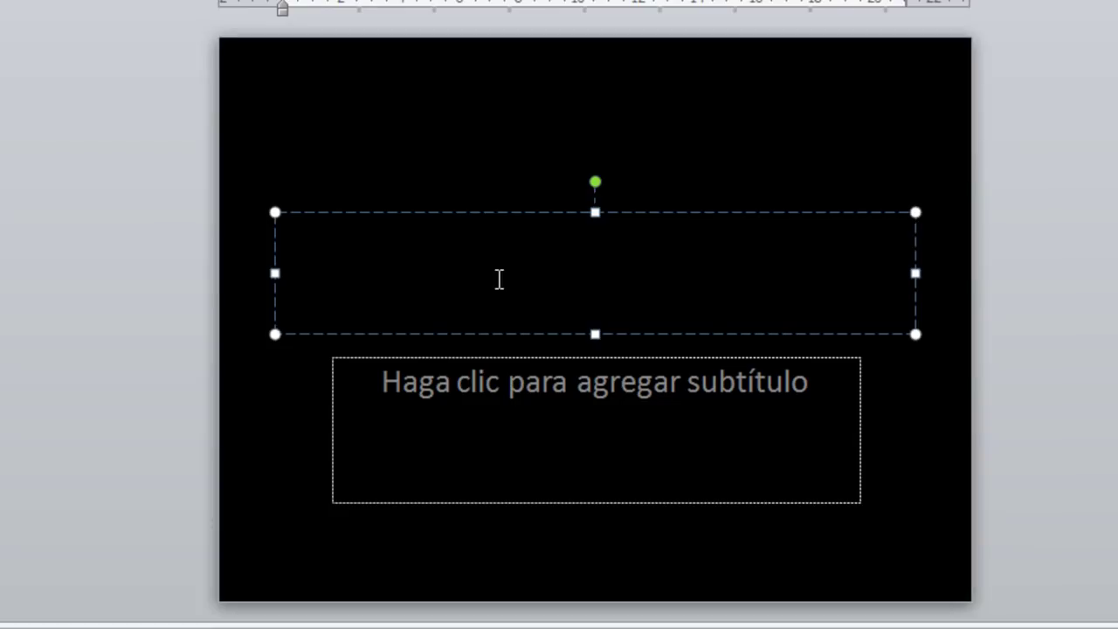
{"action": "left_click", "coordinate": [494, 210]}
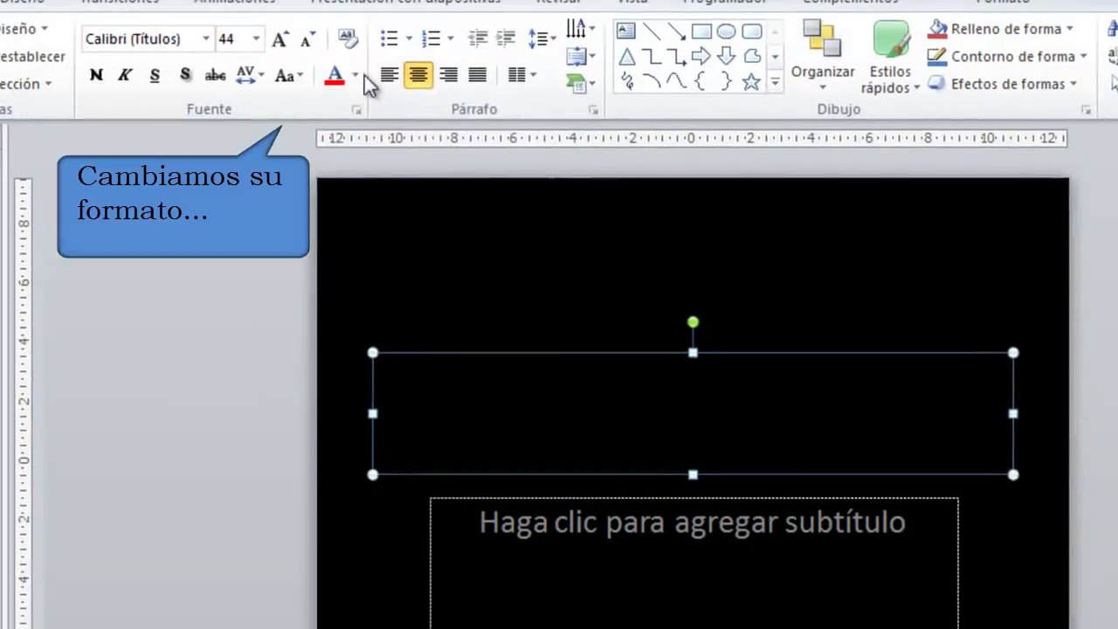
{"action": "left_click", "coordinate": [356, 74]}
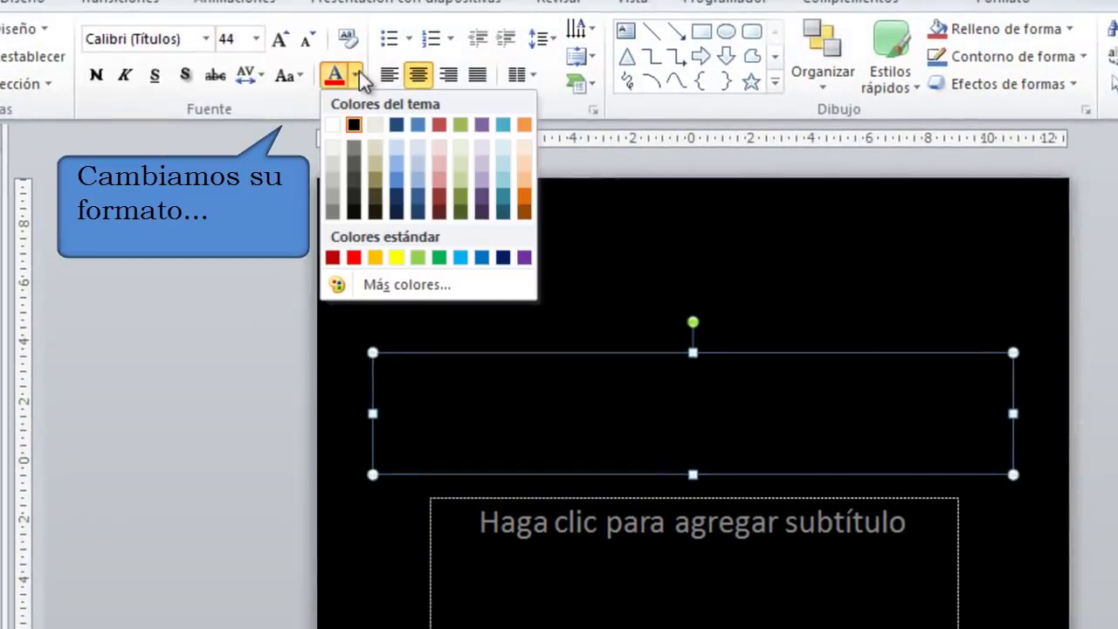
{"action": "left_click", "coordinate": [337, 124]}
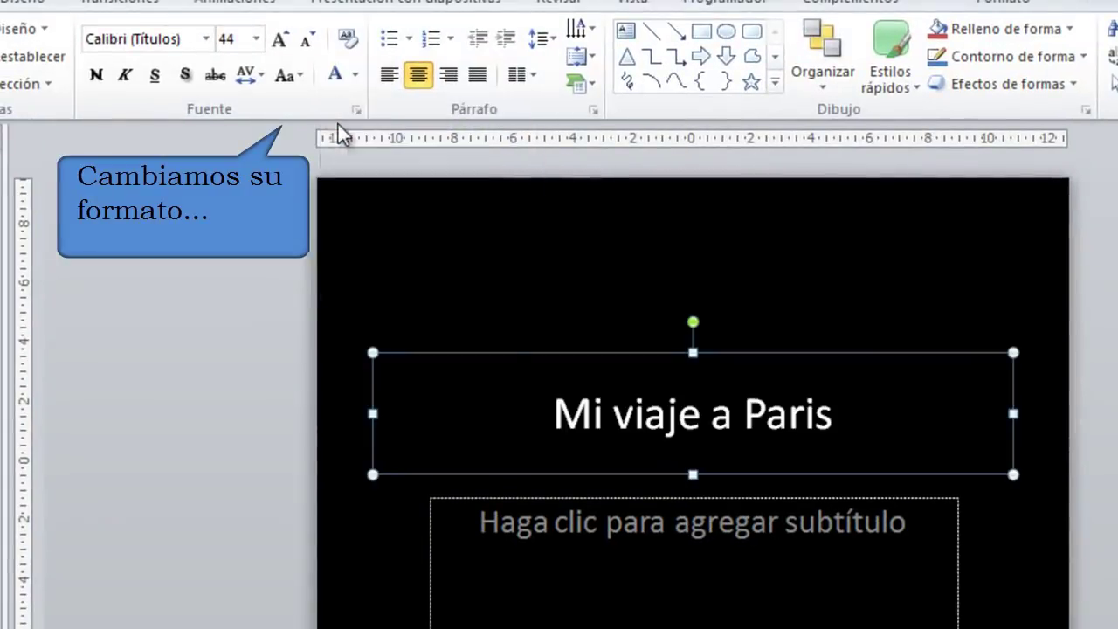
Enlarge the title to 54 pt and change its font to Bookman Old Style.
{"action": "left_click", "coordinate": [281, 40]}
{"action": "left_click", "coordinate": [282, 40]}
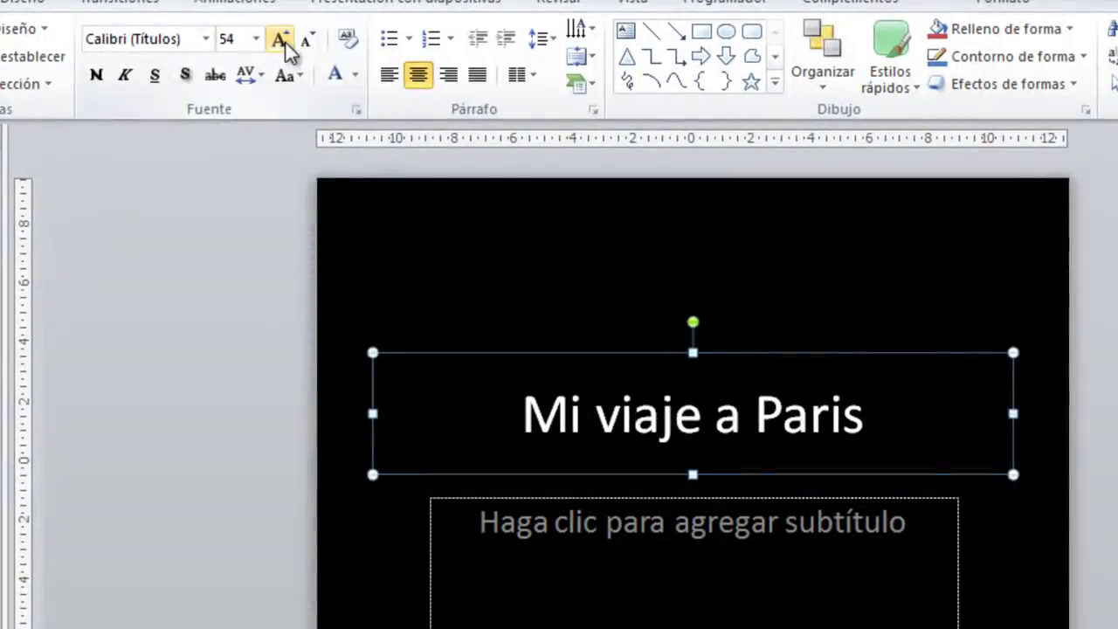
{"action": "left_click", "coordinate": [206, 38]}
{"action": "scroll", "coordinate": [209, 264], "scroll_direction": "down", "scroll_amount": 5}
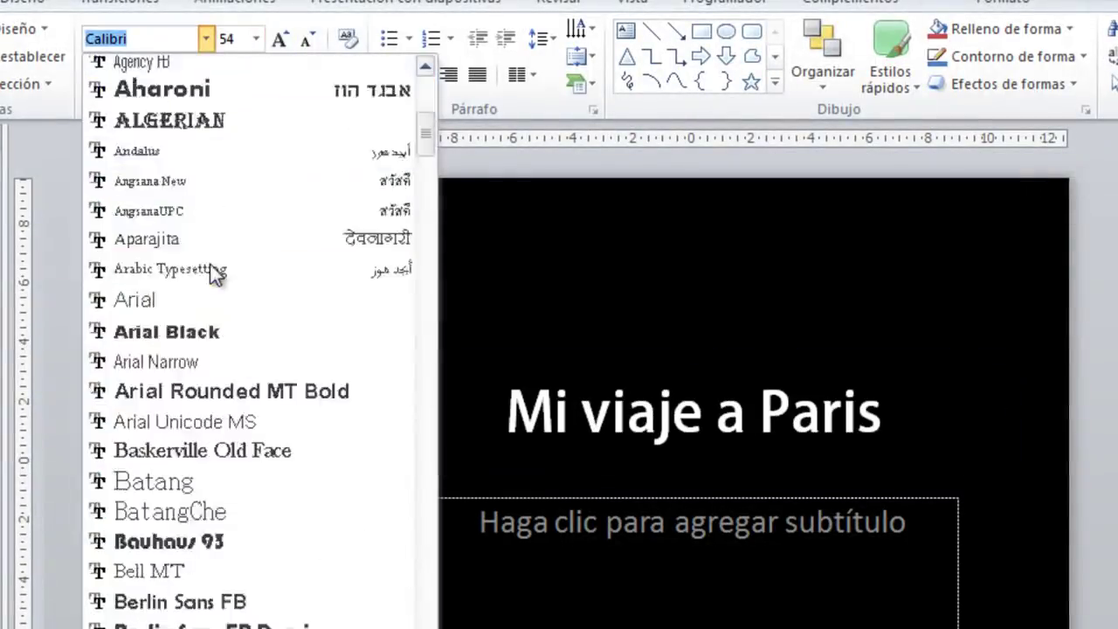
{"action": "scroll", "coordinate": [210, 263], "scroll_direction": "down", "scroll_amount": 4}
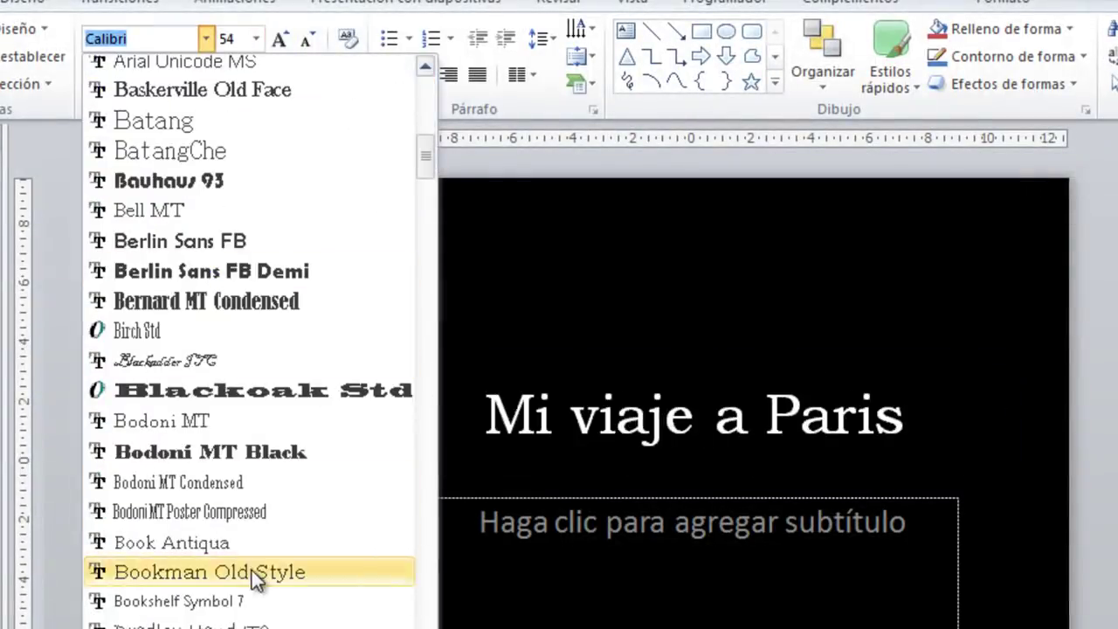
{"action": "left_click", "coordinate": [251, 570]}
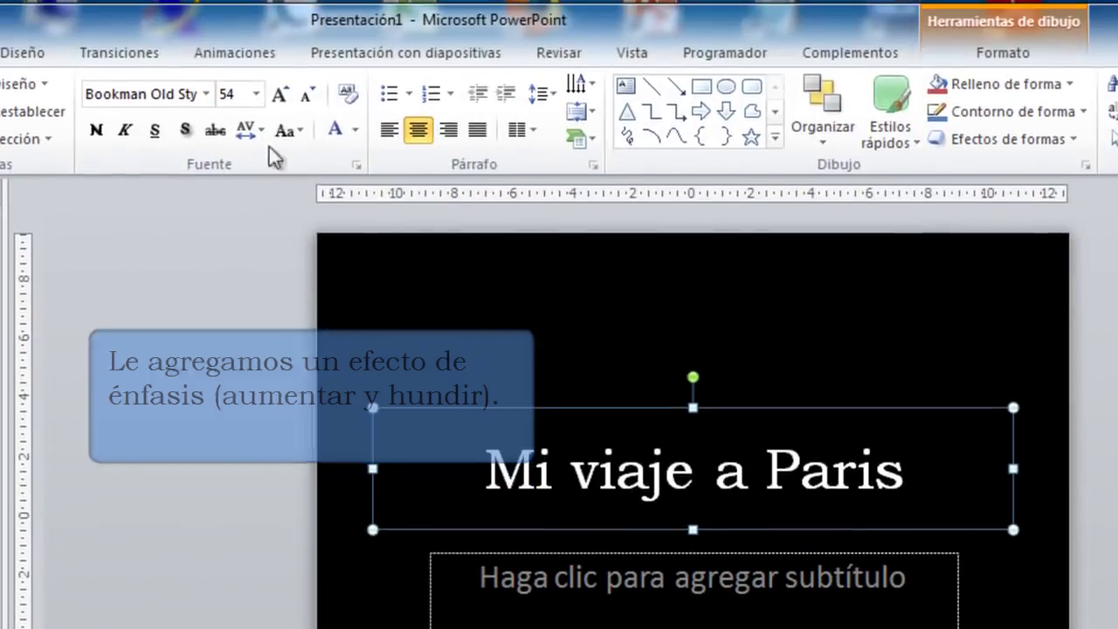
Give the title an Aumentar y hundir emphasis lasting 04,00, starting Con la anterior.
{"action": "left_click", "coordinate": [262, 54]}
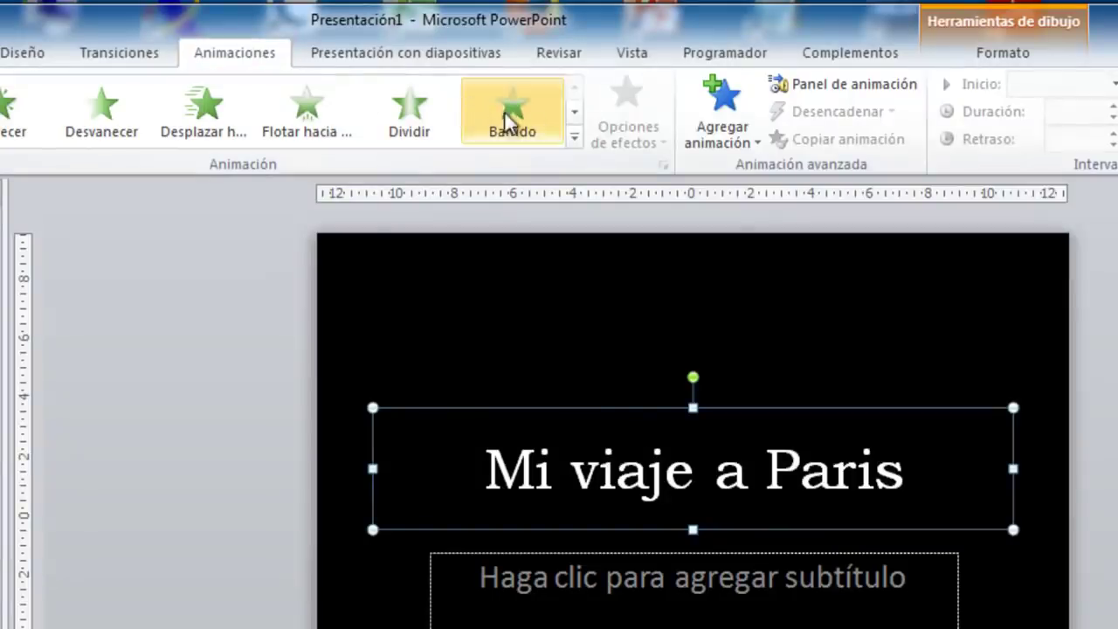
{"action": "left_click", "coordinate": [725, 127]}
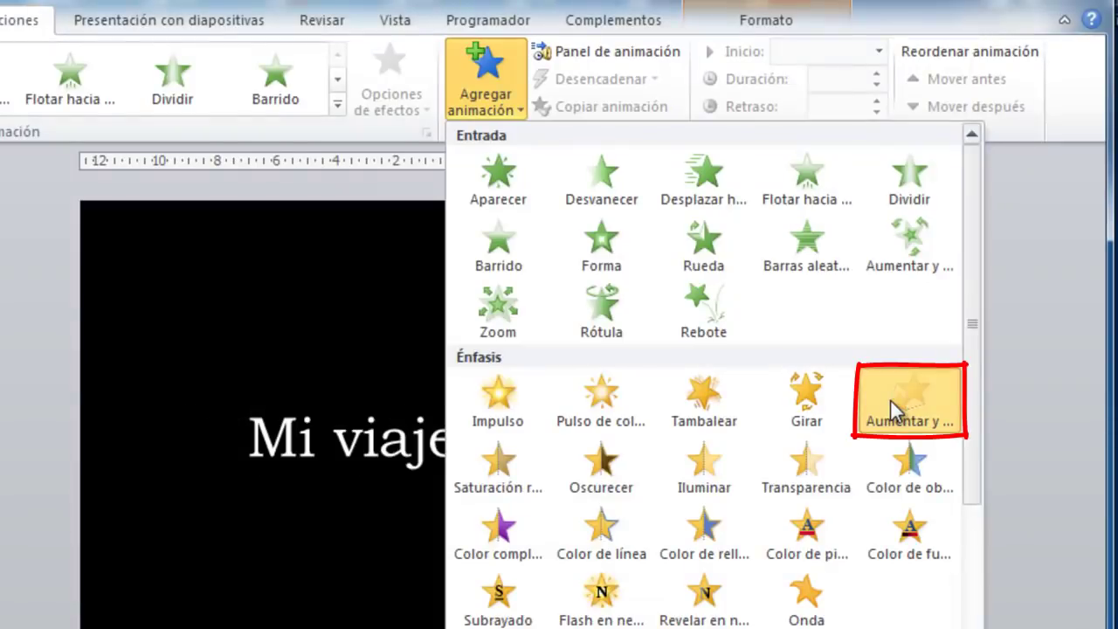
{"action": "left_click", "coordinate": [890, 402]}
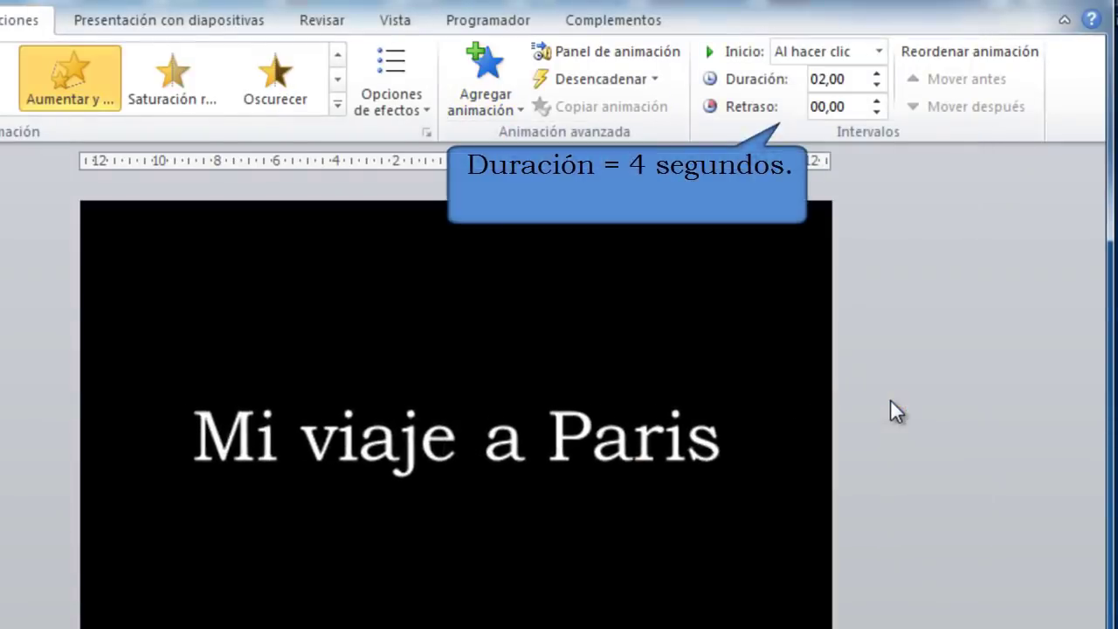
{"action": "left_click", "coordinate": [877, 74]}
{"action": "double_click", "coordinate": [877, 75]}
{"action": "double_click", "coordinate": [877, 76]}
{"action": "double_click", "coordinate": [877, 75]}
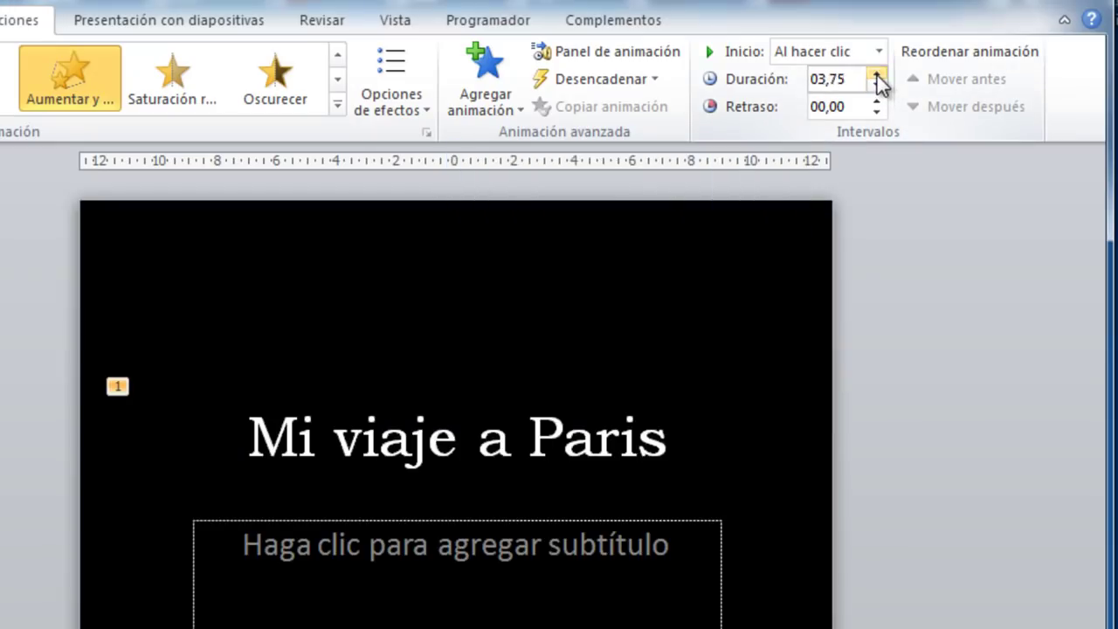
{"action": "left_click", "coordinate": [877, 75]}
{"action": "left_click", "coordinate": [880, 51]}
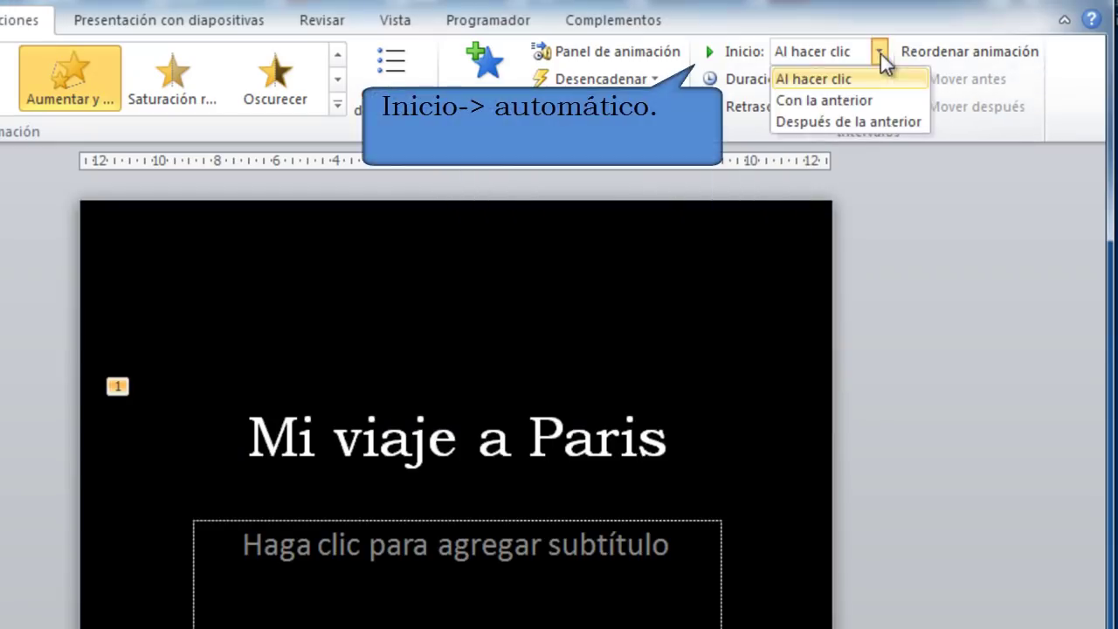
{"action": "left_click", "coordinate": [888, 100]}
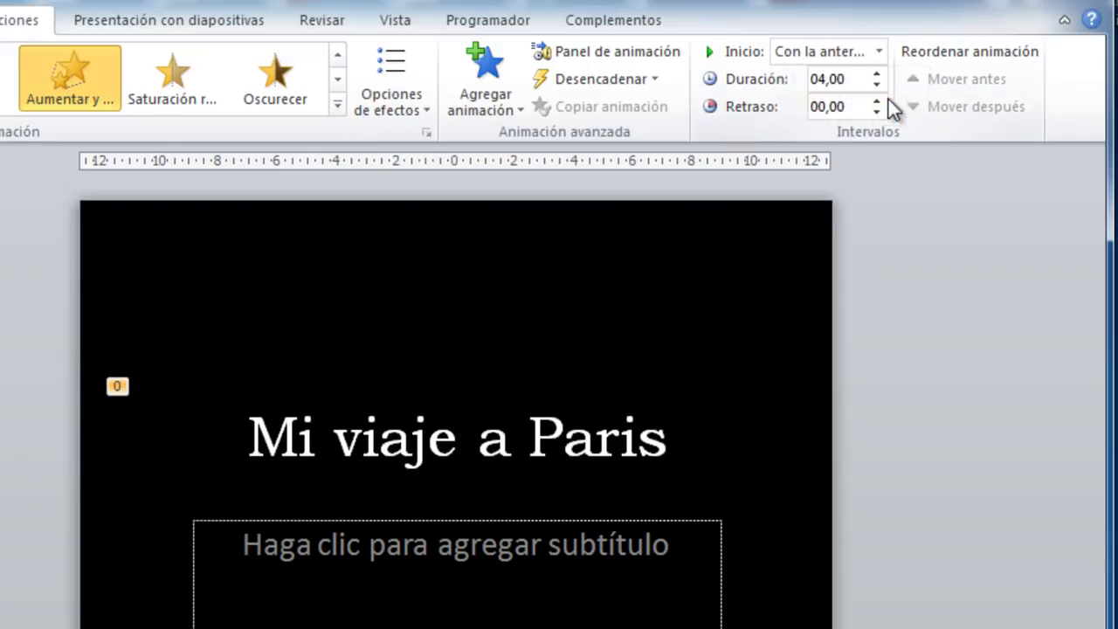
Delete the subtitle placeholder.
{"action": "left_click", "coordinate": [709, 522]}
{"action": "left_click", "coordinate": [705, 520]}
{"action": "key", "text": "Delete"}
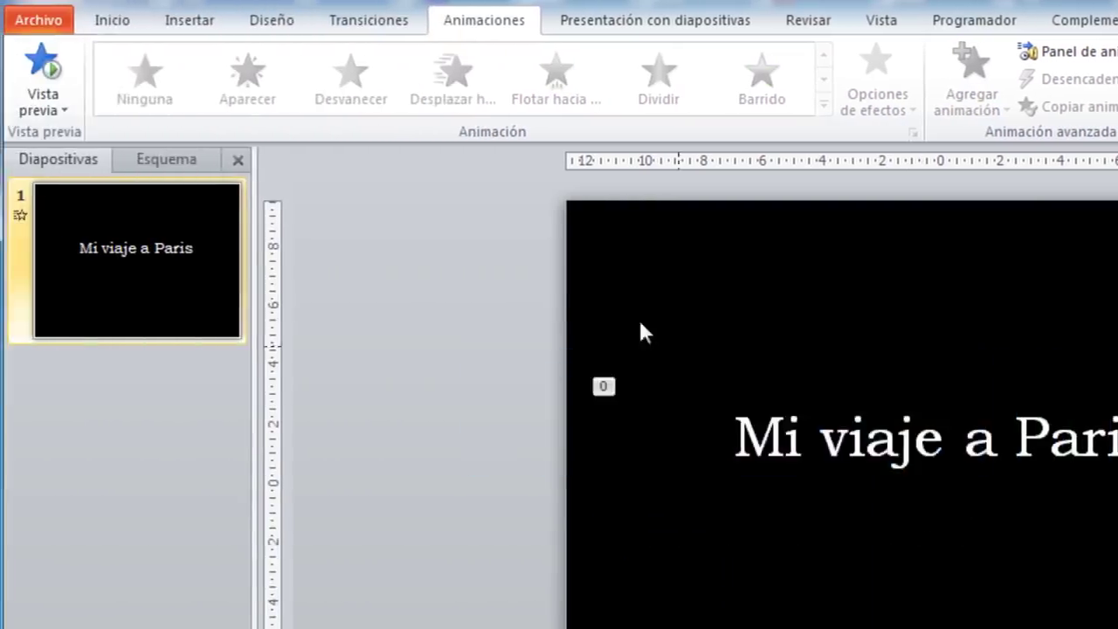
Insert the paris 1 cottage photo from the Descargas folder.
{"action": "left_click", "coordinate": [210, 24]}
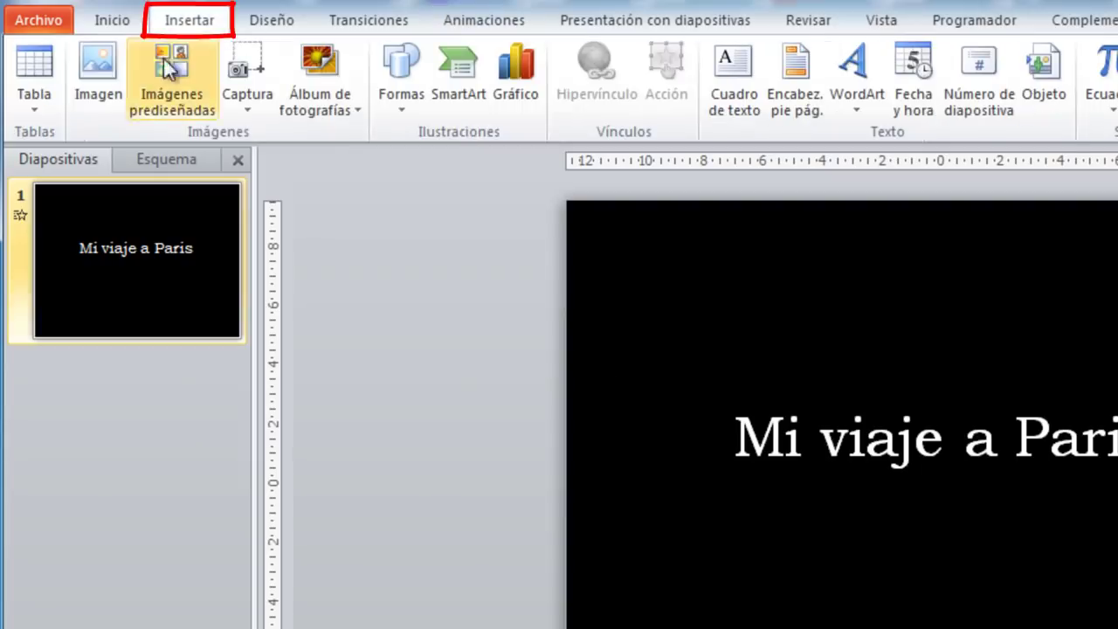
{"action": "left_click", "coordinate": [114, 110]}
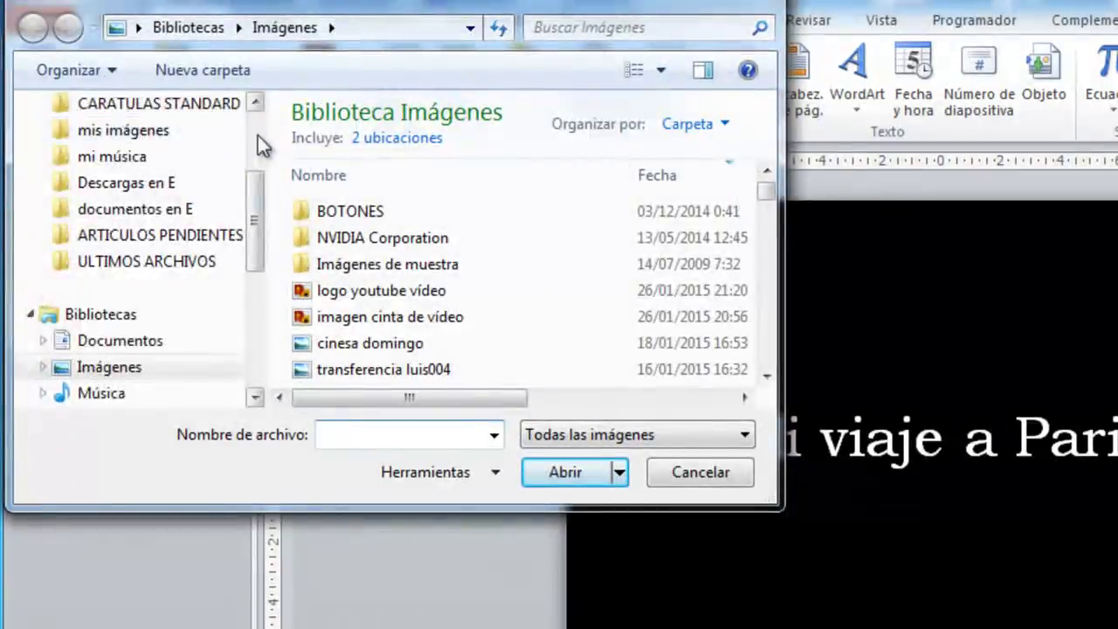
{"action": "scroll", "coordinate": [219, 148], "scroll_direction": "up", "scroll_amount": 3}
{"action": "left_click", "coordinate": [140, 198]}
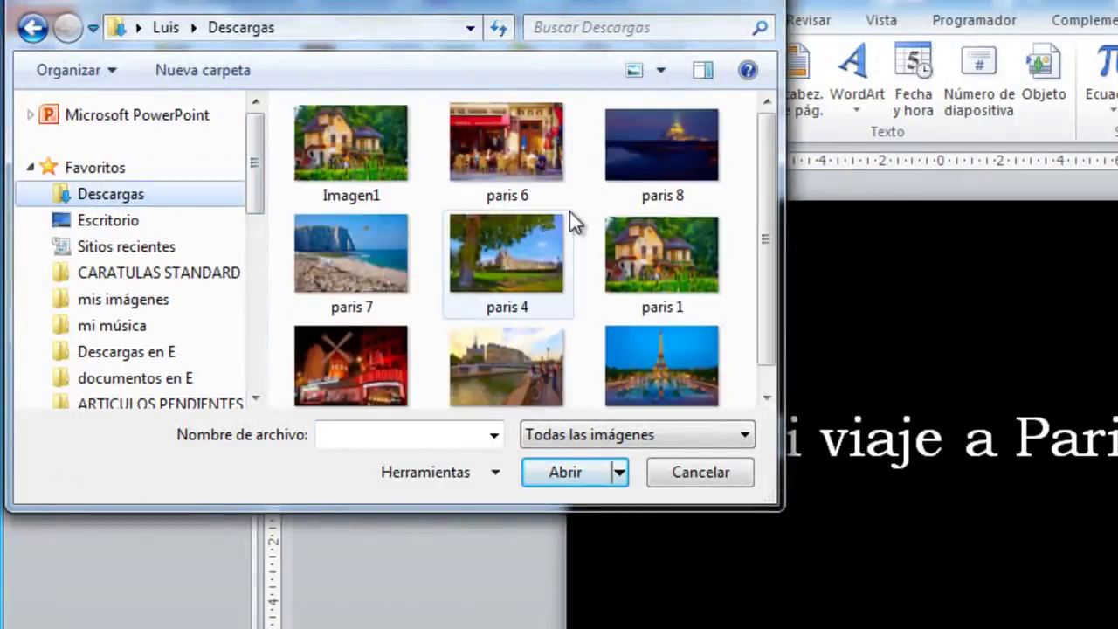
{"action": "left_click", "coordinate": [639, 245]}
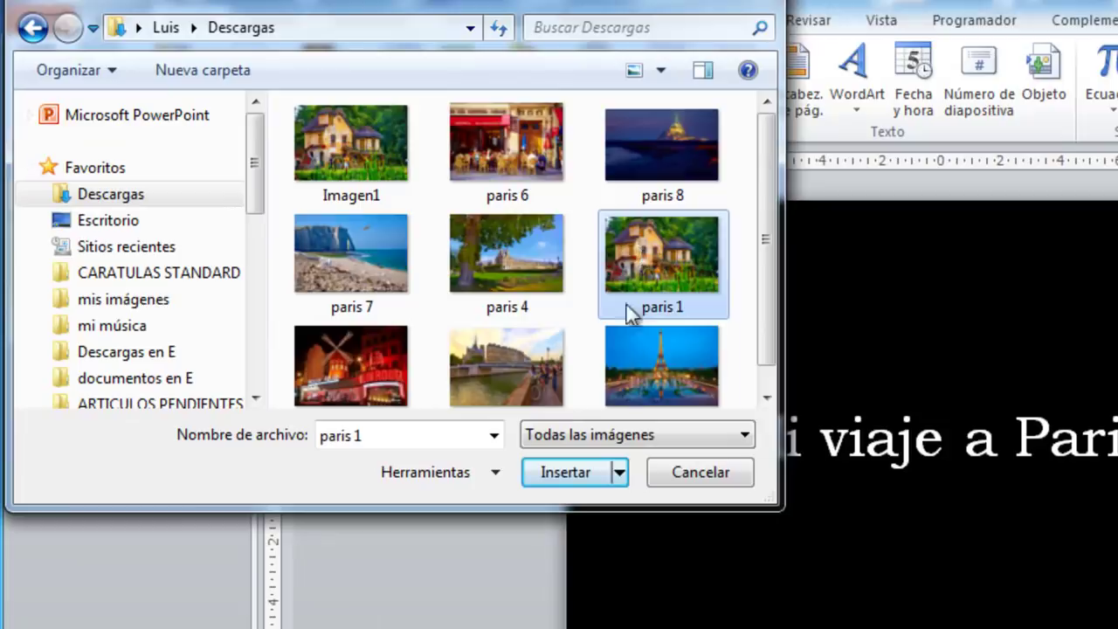
{"action": "left_click", "coordinate": [589, 469]}
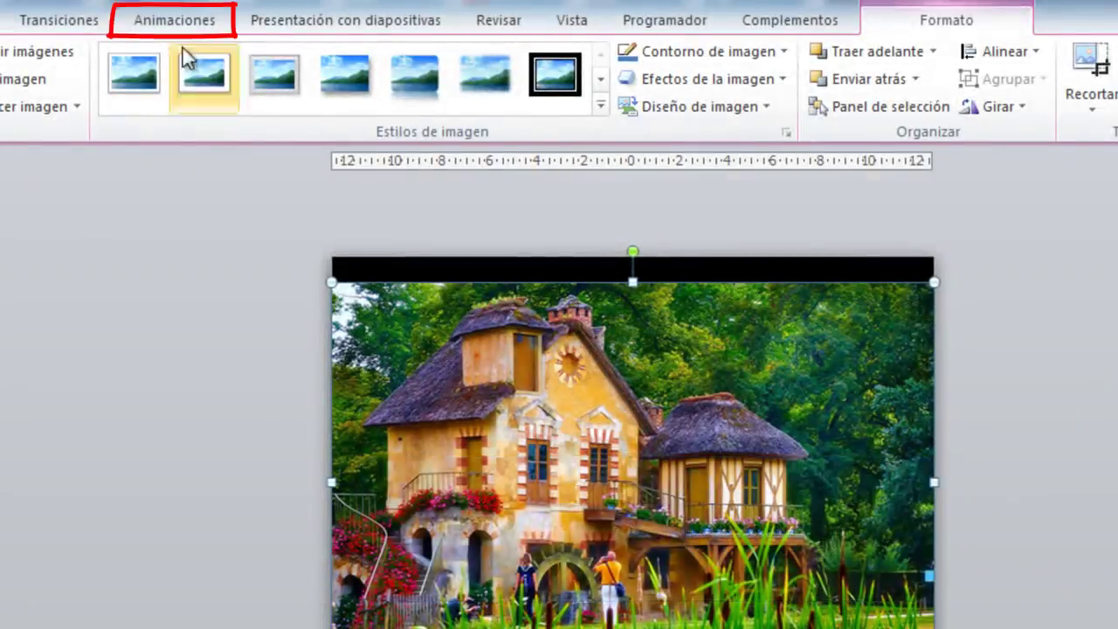
Give the photo a Desvanecer entrance lasting 00,50 and show the Animation Pane.
{"action": "left_click", "coordinate": [152, 21]}
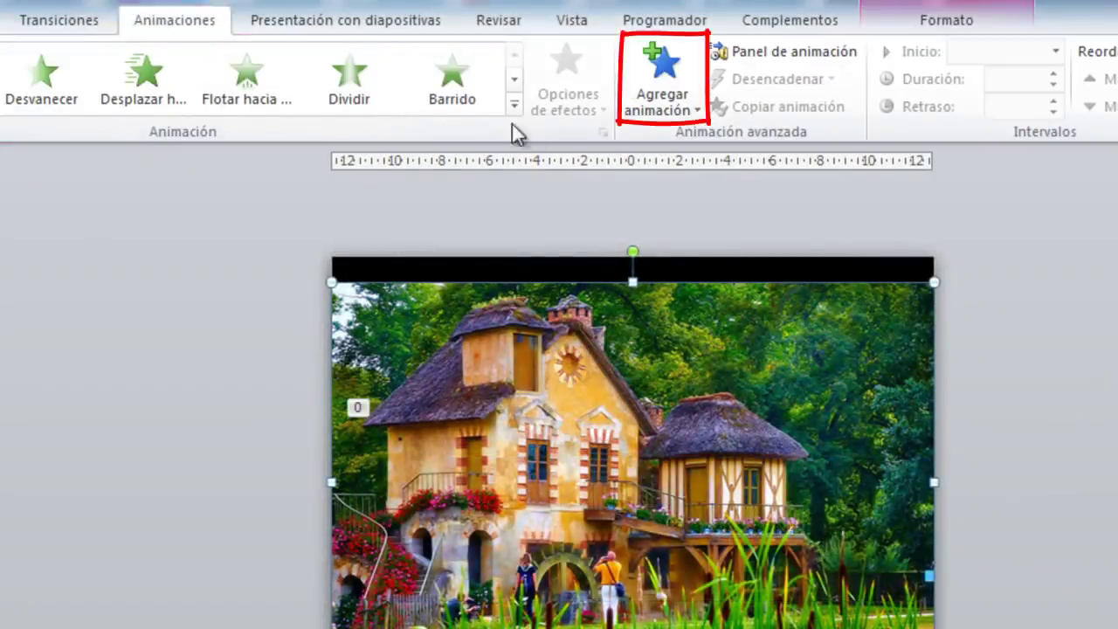
{"action": "left_click", "coordinate": [668, 112]}
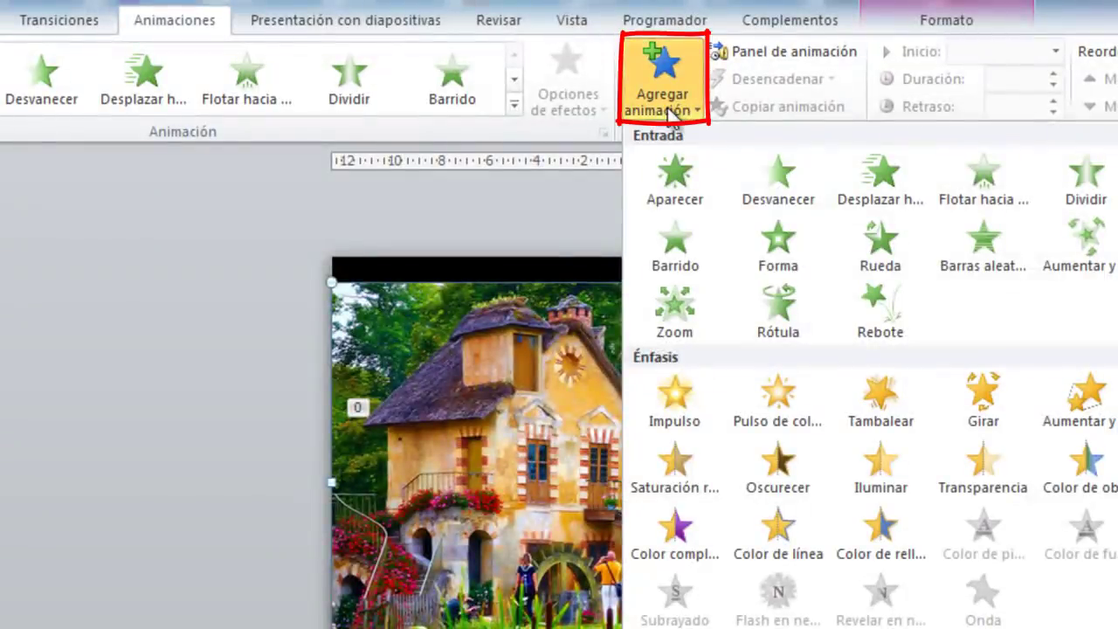
{"action": "left_click", "coordinate": [778, 175]}
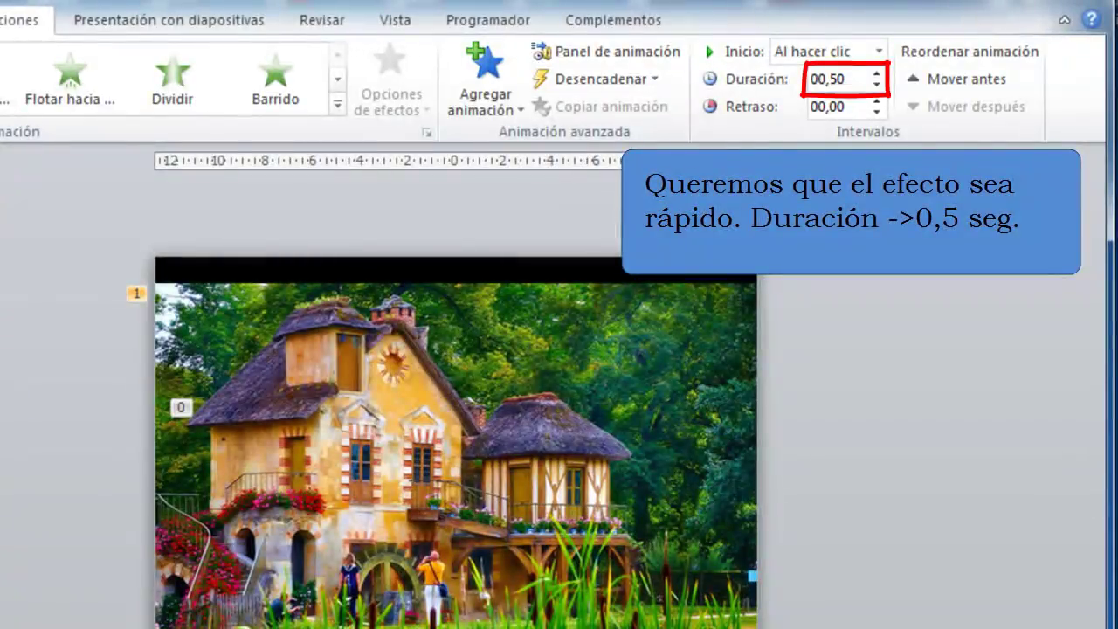
{"action": "left_click", "coordinate": [853, 80]}
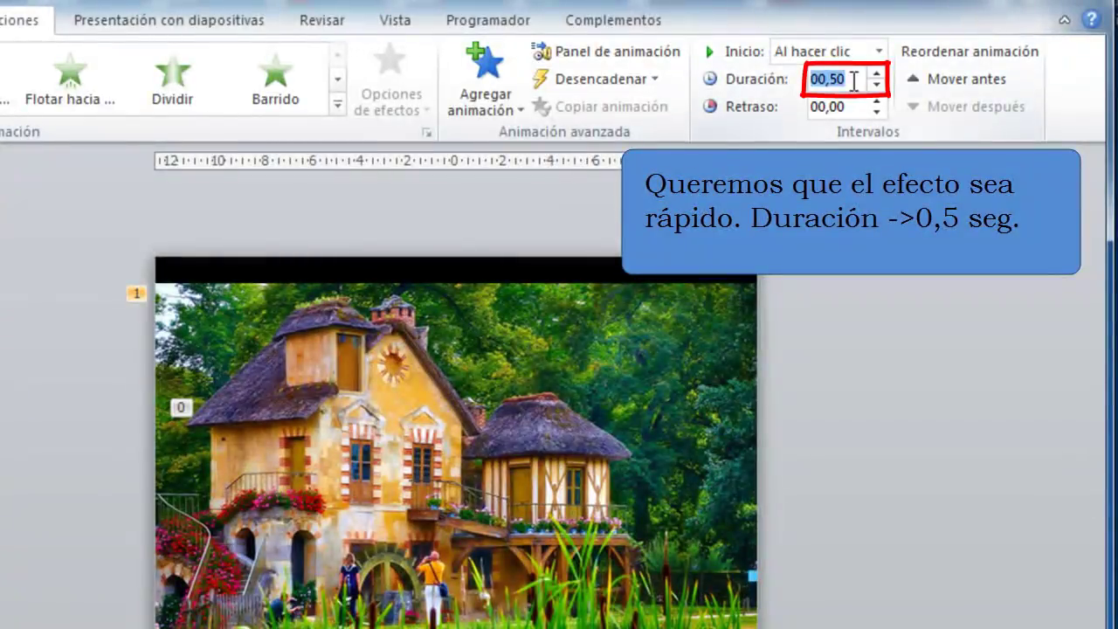
{"action": "left_click", "coordinate": [853, 80]}
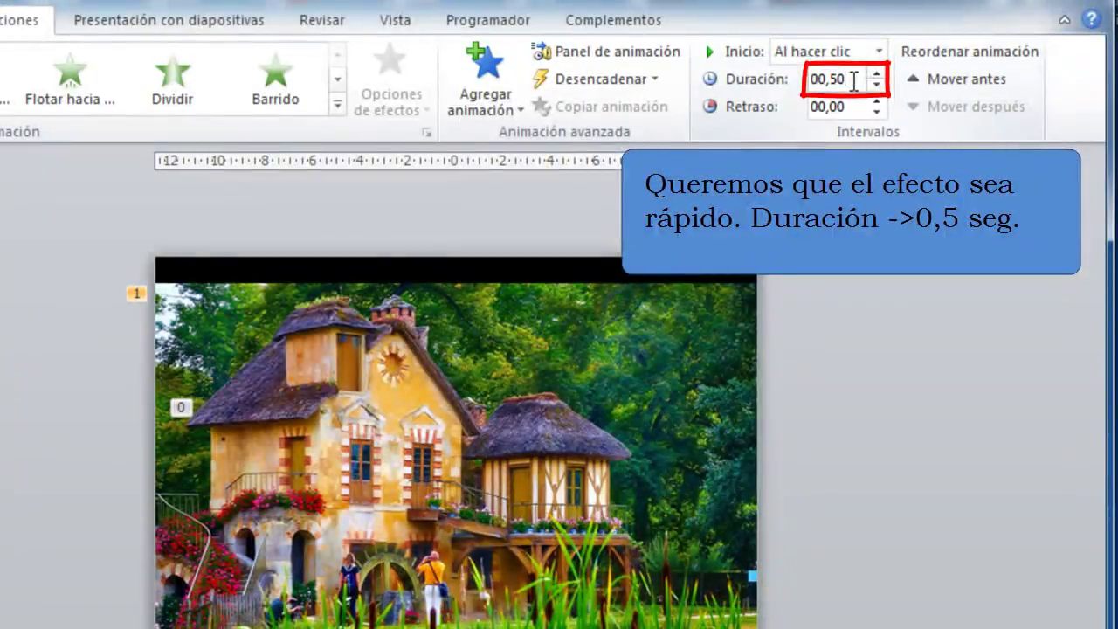
{"action": "left_click", "coordinate": [671, 56]}
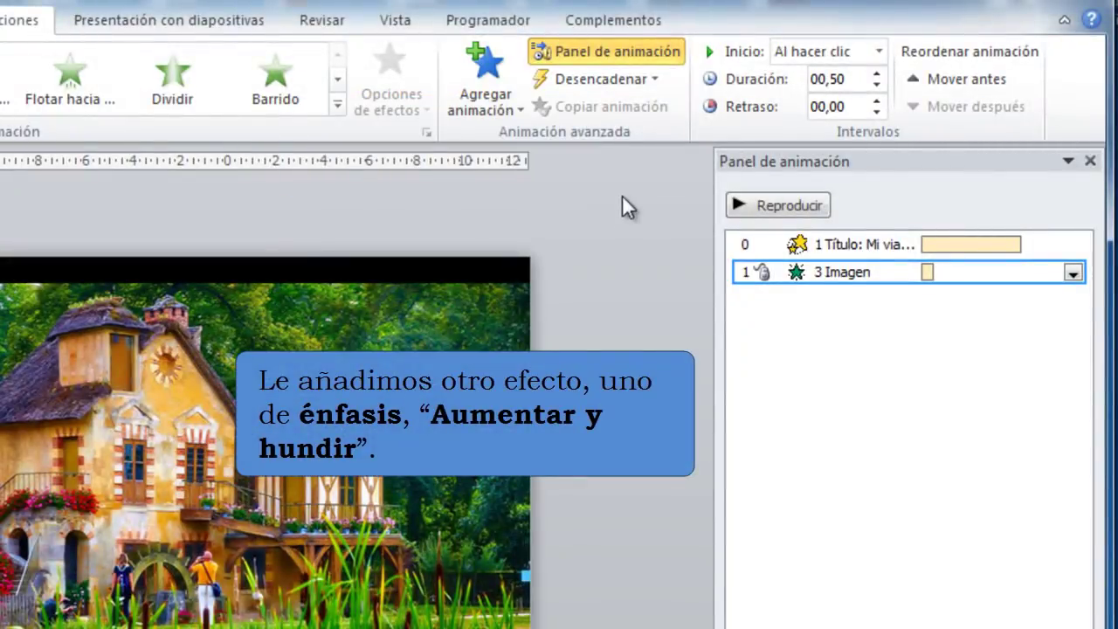
Add an Aumentar y hundir emphasis as the house picture's second animation.
{"action": "left_click", "coordinate": [434, 328]}
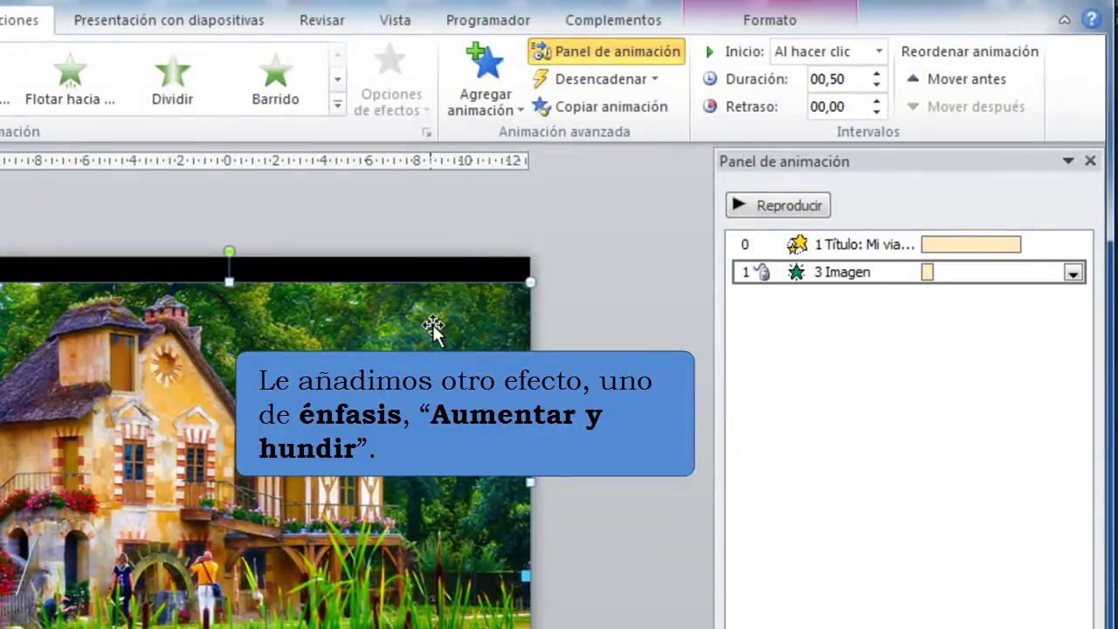
{"action": "left_click", "coordinate": [512, 105]}
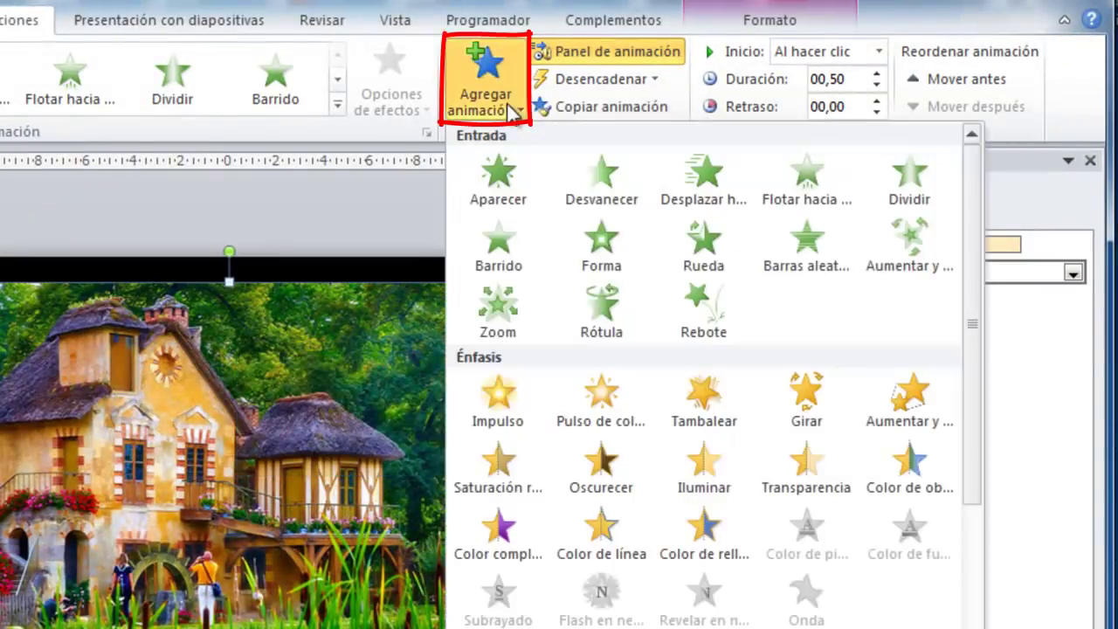
{"action": "left_click", "coordinate": [905, 399]}
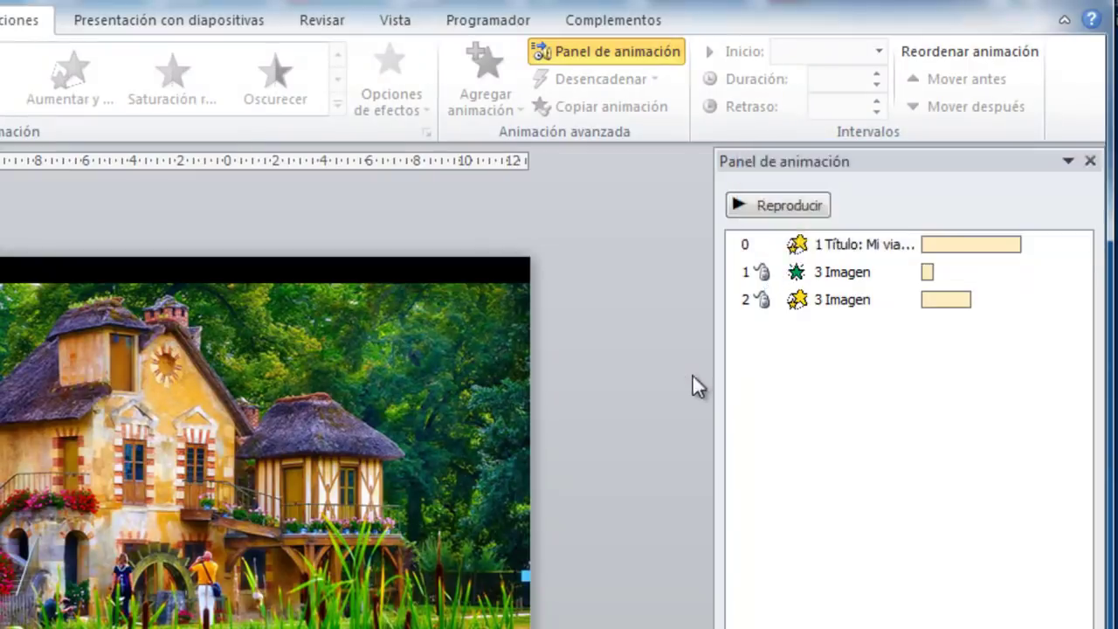
{"action": "left_click", "coordinate": [841, 299]}
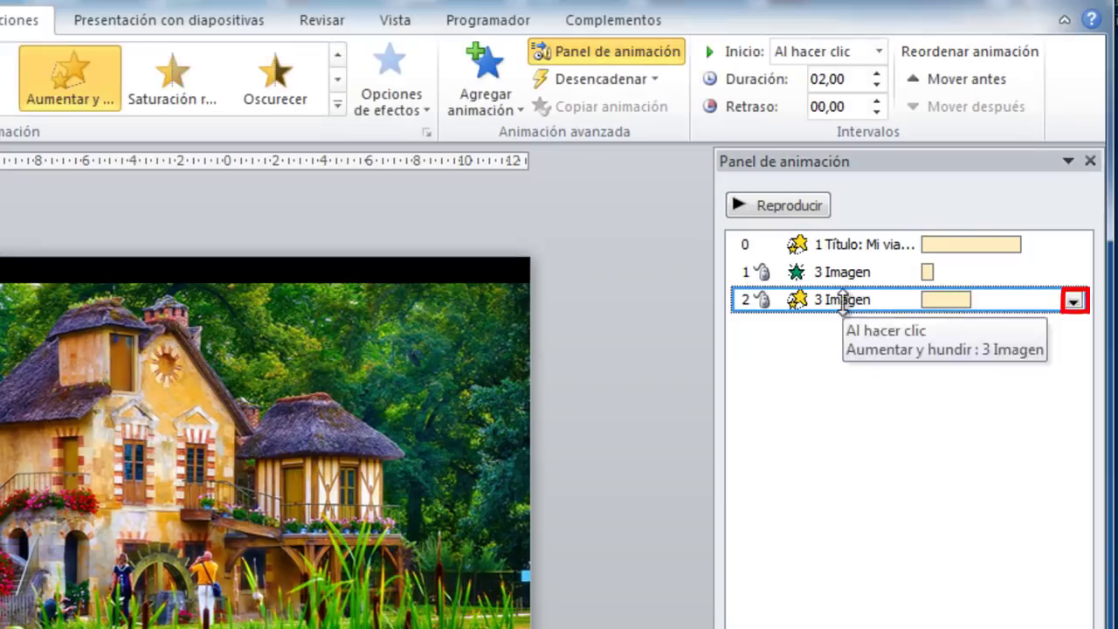
{"action": "left_click", "coordinate": [1073, 300]}
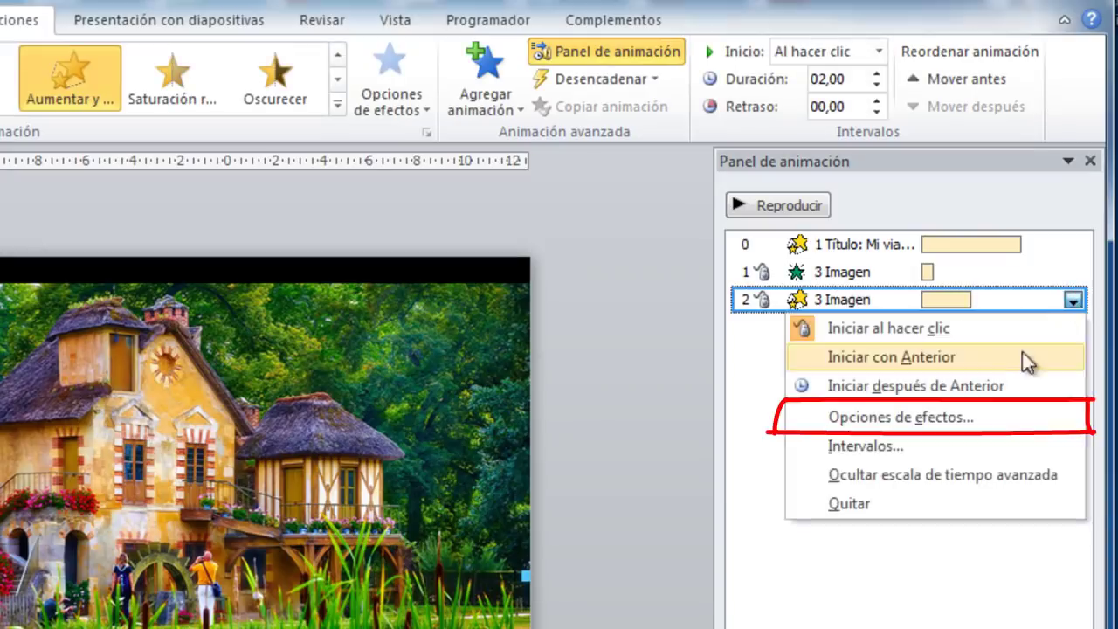
Set the Aumentar y hundir effect's custom size to 80% in its effect options.
{"action": "left_click", "coordinate": [998, 410]}
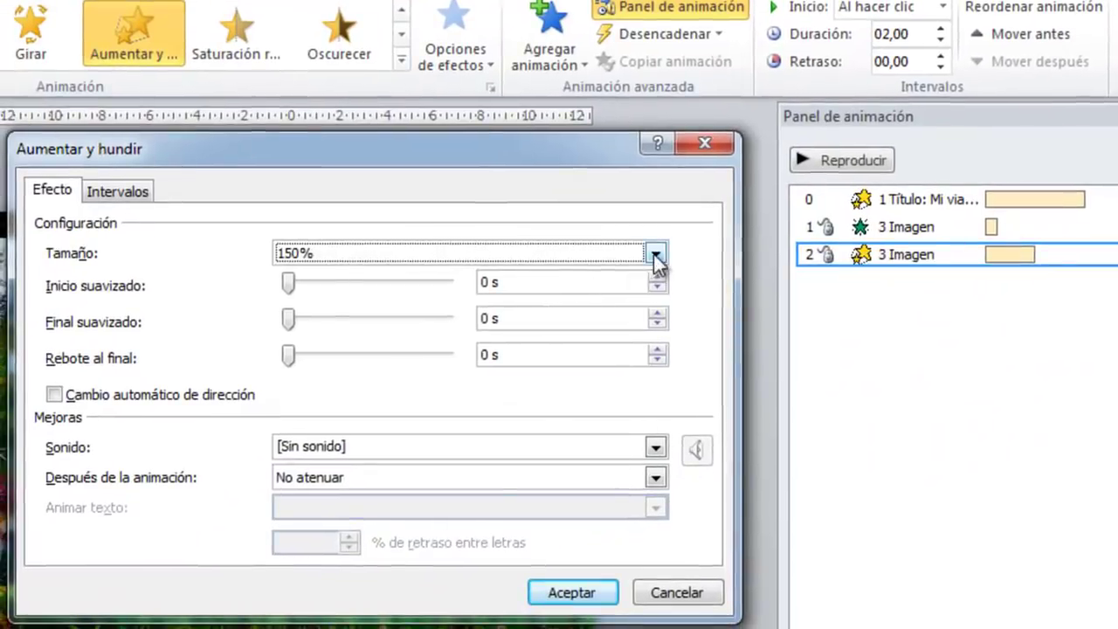
{"action": "left_click", "coordinate": [655, 253]}
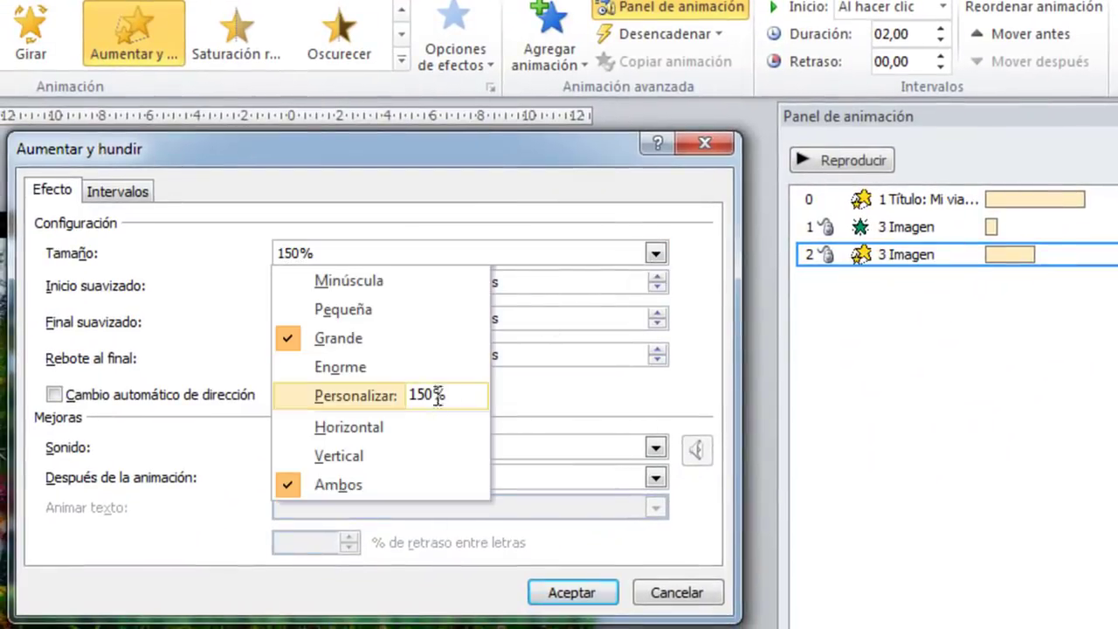
{"action": "key", "text": "BackSpace"}
{"action": "key", "text": "BackSpace"}
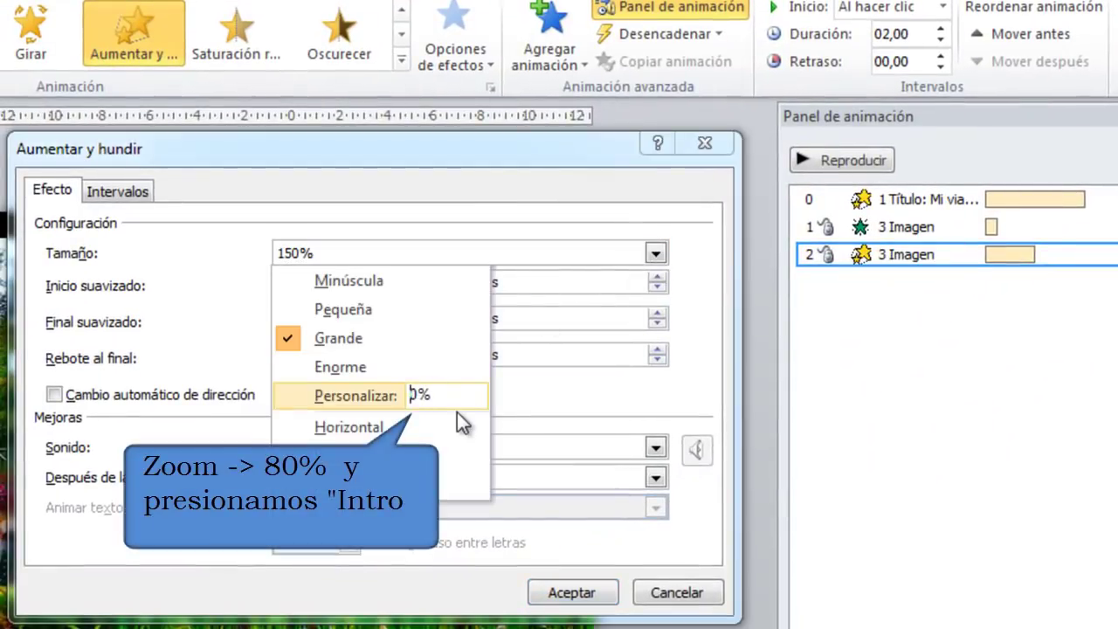
{"action": "type", "text": "8"}
{"action": "left_click", "coordinate": [463, 398]}
{"action": "key", "text": "Return"}
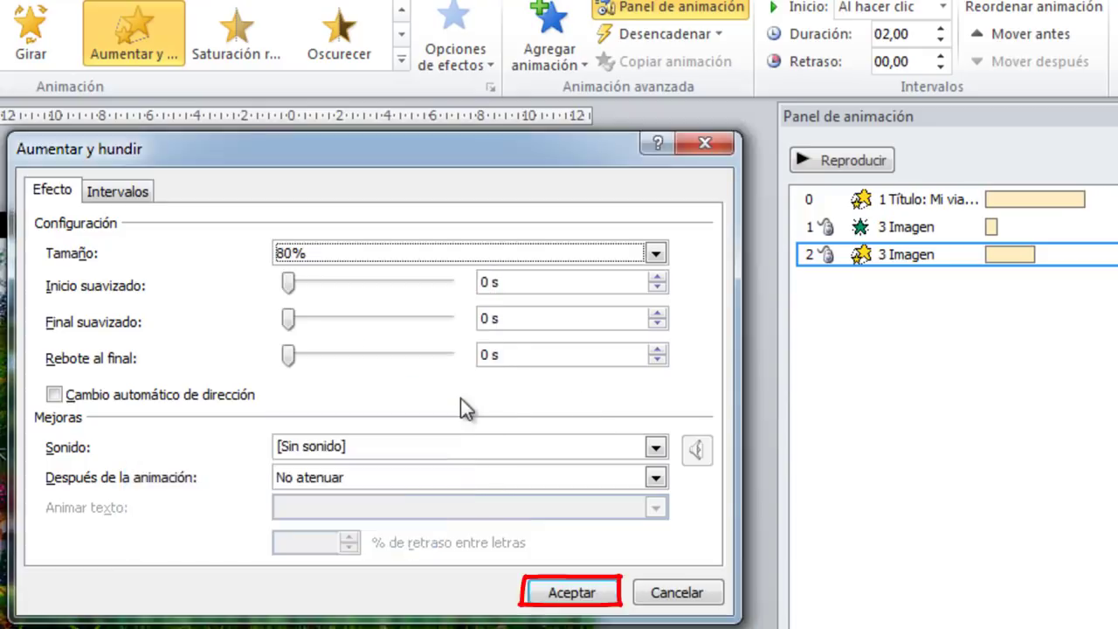
{"action": "left_click", "coordinate": [607, 592]}
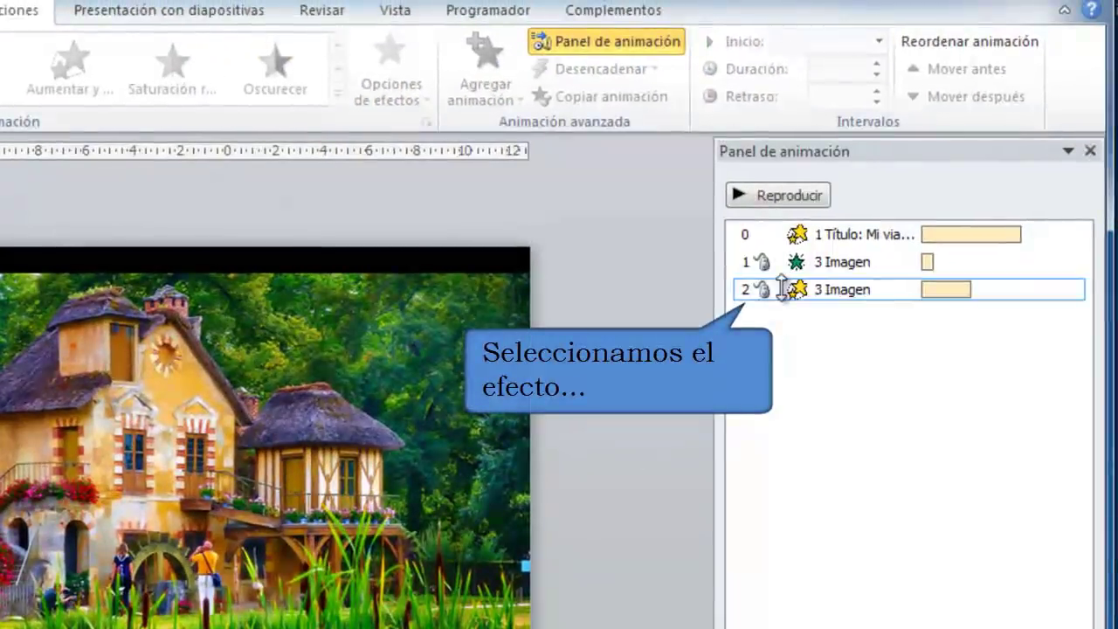
Raise the picture's second animation duration from 2 to 4 seconds.
{"action": "left_click", "coordinate": [744, 289]}
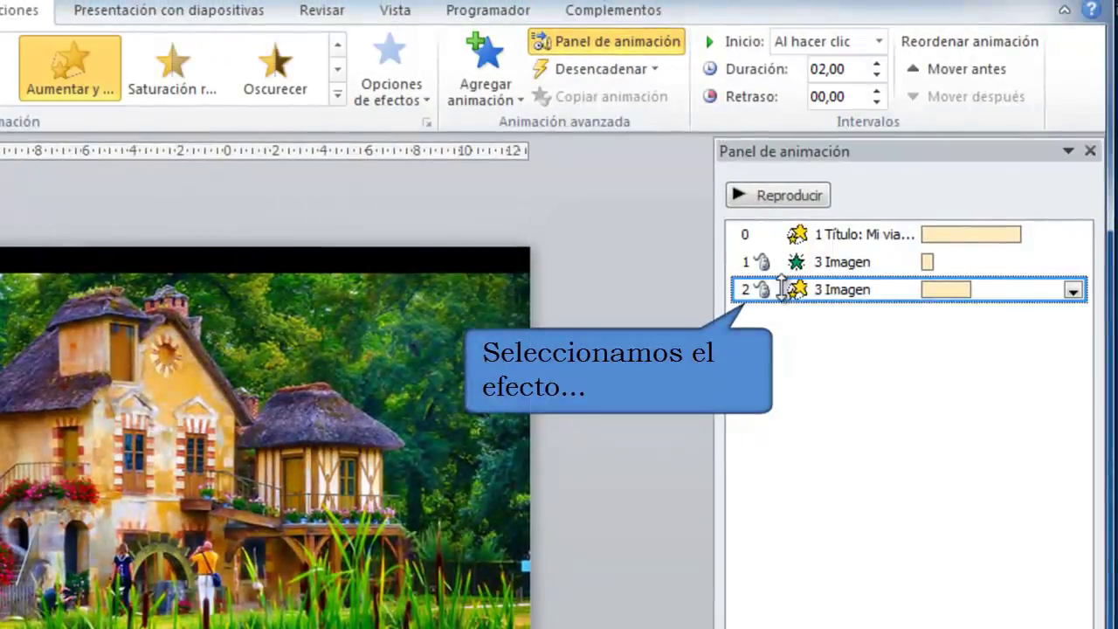
{"action": "left_click", "coordinate": [877, 64]}
{"action": "left_click", "coordinate": [877, 64]}
{"action": "left_click", "coordinate": [877, 64]}
{"action": "left_click", "coordinate": [877, 64]}
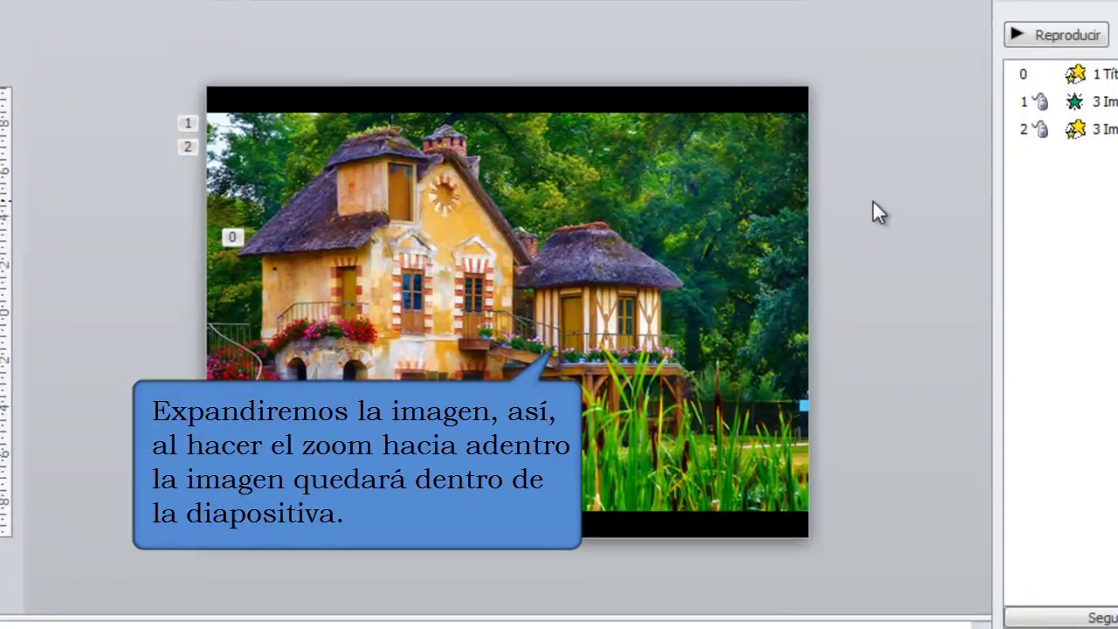
Drag the house picture's corner beyond the slide edges, then play the animations.
{"action": "left_click", "coordinate": [713, 294]}
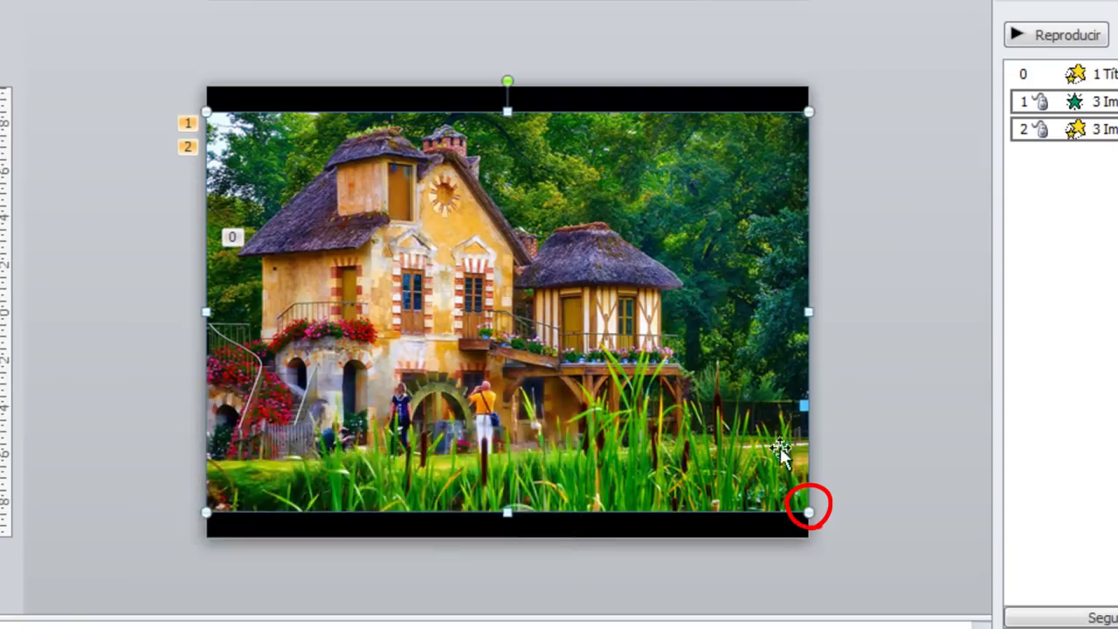
{"action": "left_click_drag", "start_coordinate": [809, 513], "coordinate": [886, 589]}
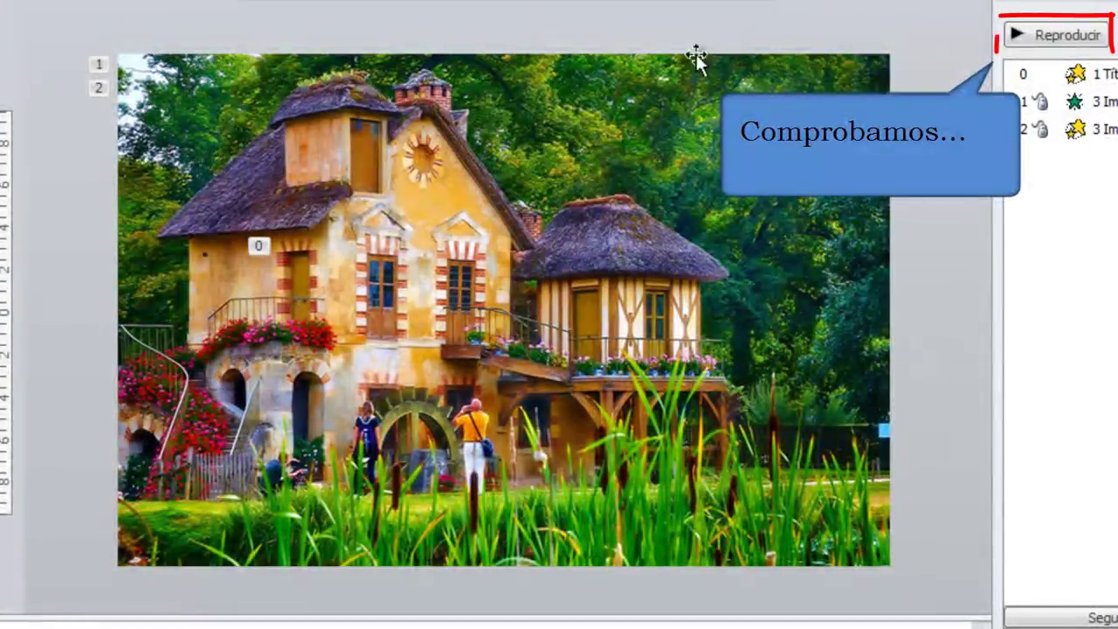
{"action": "left_click", "coordinate": [1061, 37]}
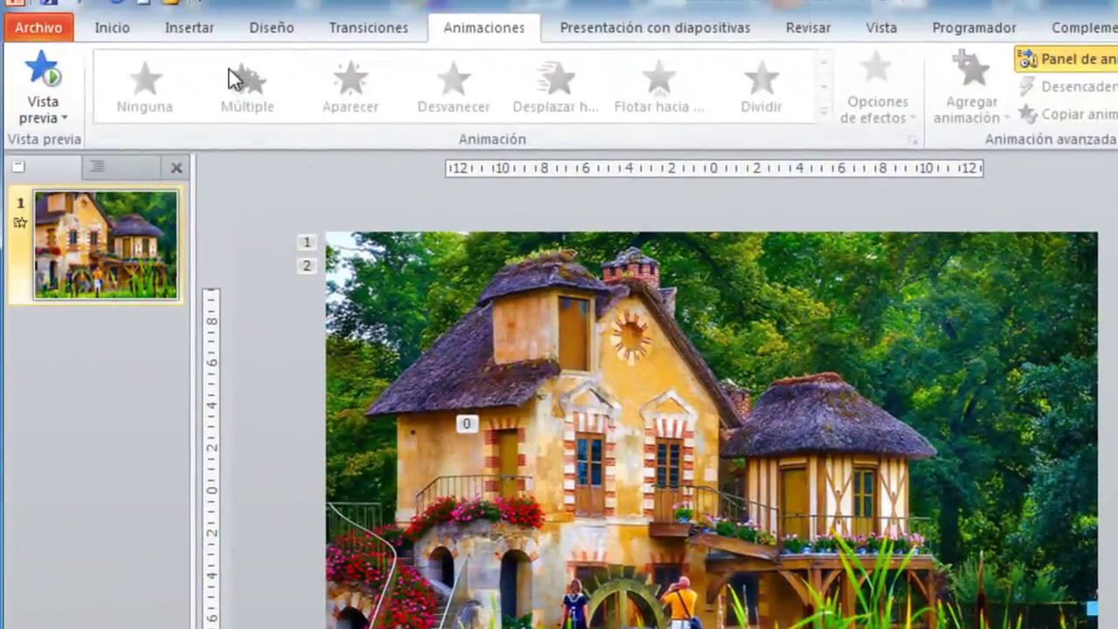
Insert the paris 2 Eiffel Tower photo onto the slide.
{"action": "left_click", "coordinate": [188, 27]}
{"action": "left_click", "coordinate": [98, 79]}
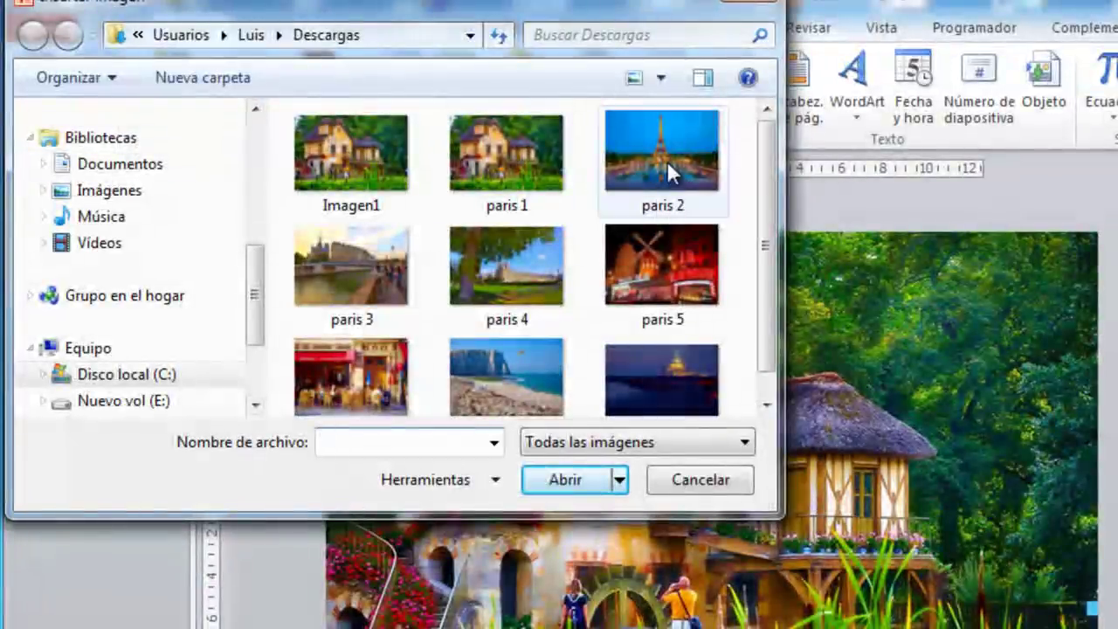
{"action": "left_click", "coordinate": [667, 164]}
{"action": "left_click", "coordinate": [599, 479]}
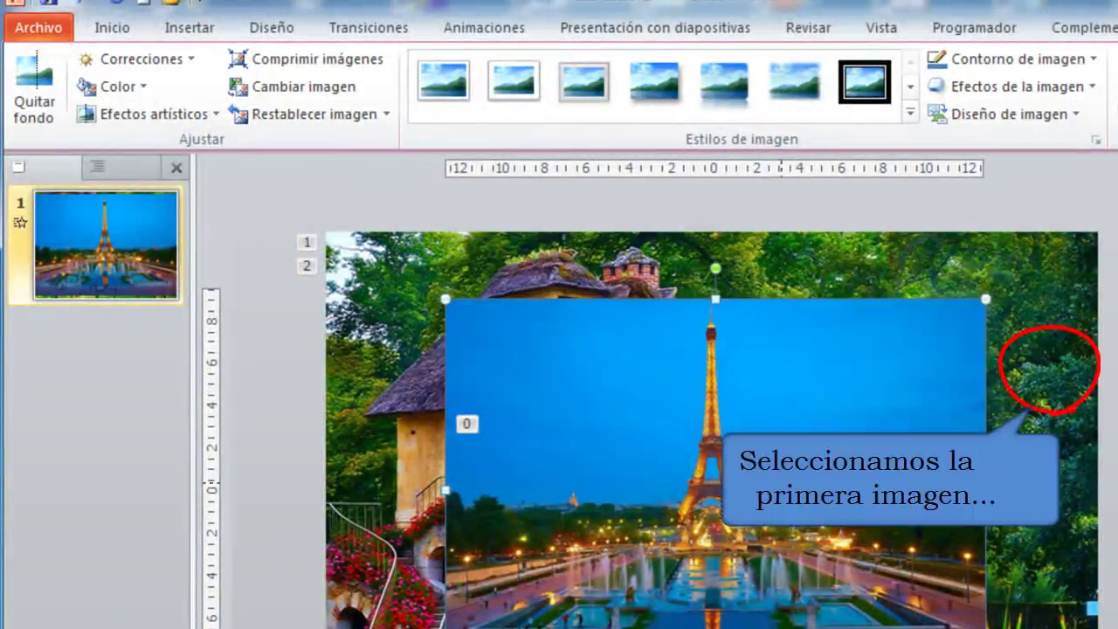
Copy the house picture's animations to the Eiffel Tower photo and enlarge it to cover the slide.
{"action": "left_click", "coordinate": [1057, 371]}
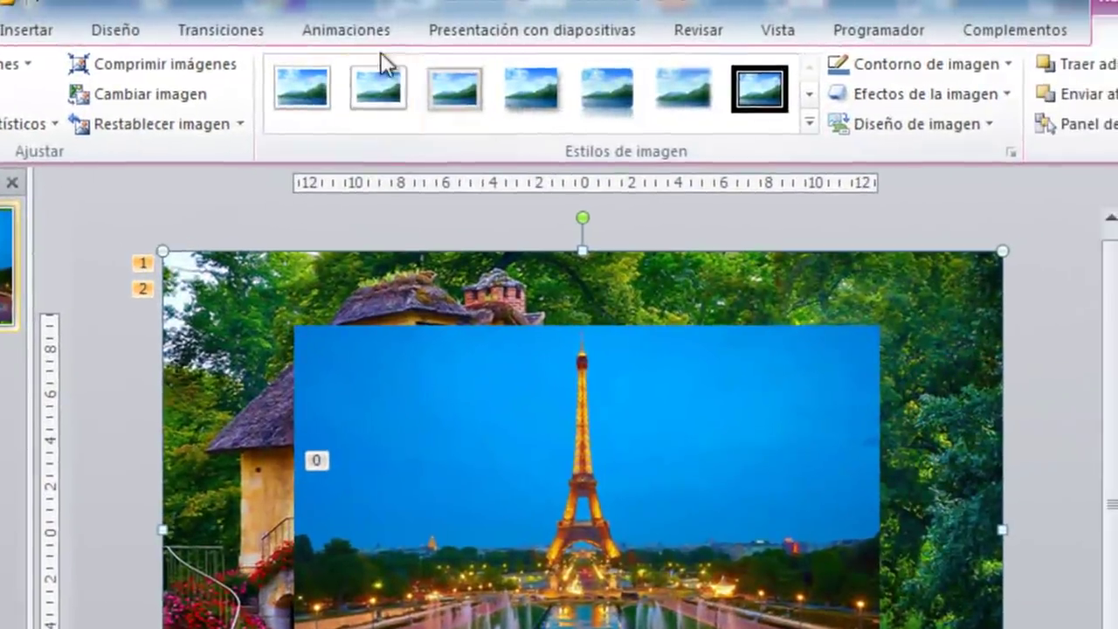
{"action": "left_click", "coordinate": [514, 31]}
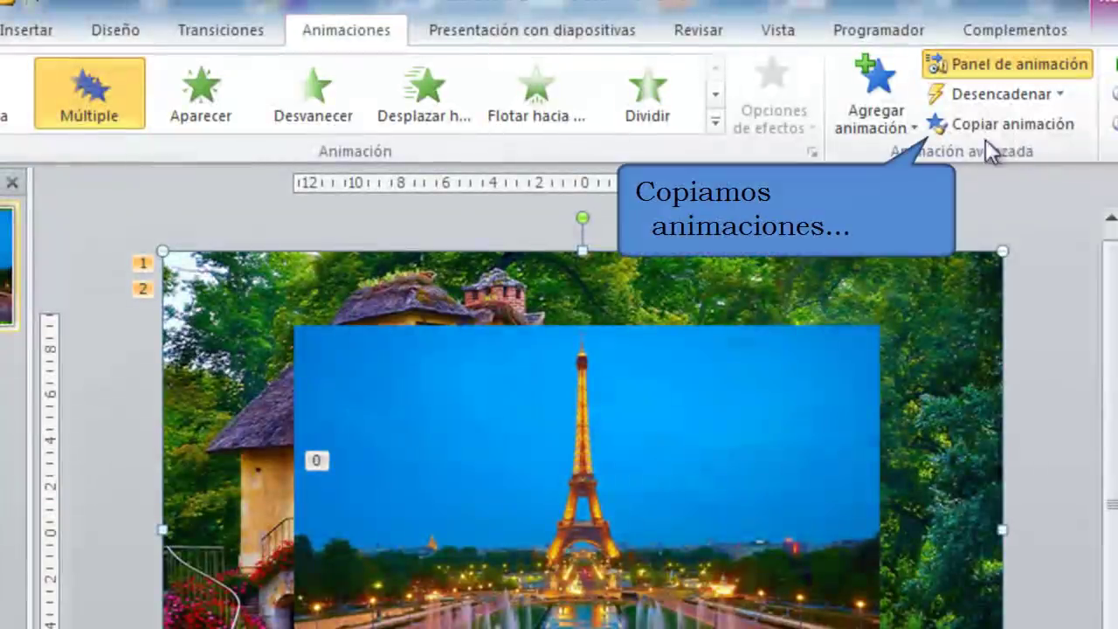
{"action": "left_click", "coordinate": [998, 124]}
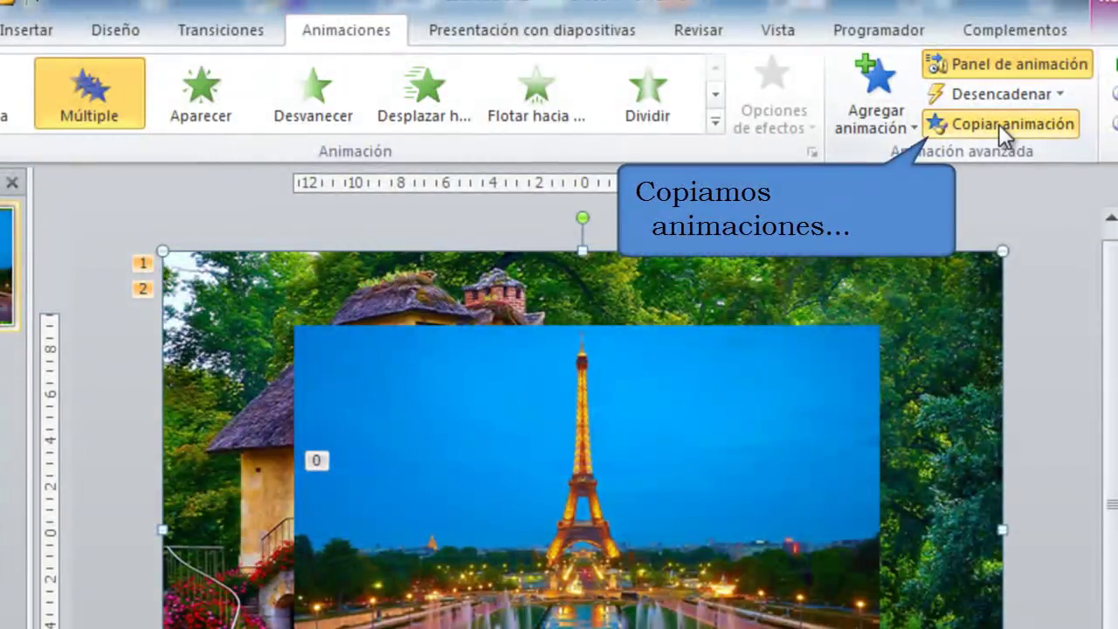
{"action": "left_click", "coordinate": [758, 369]}
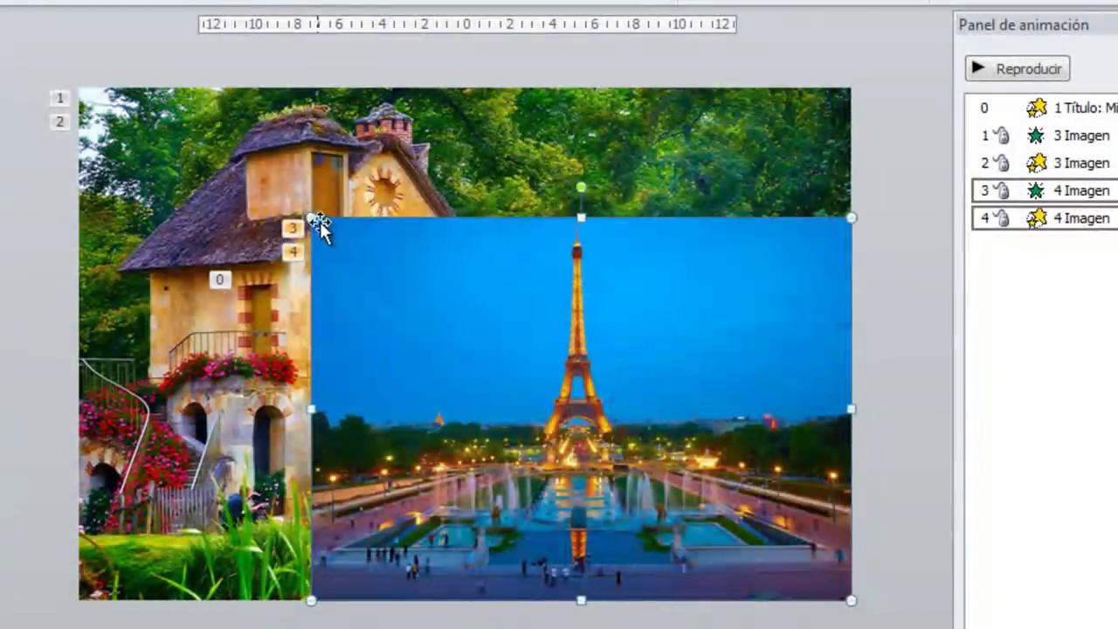
{"action": "left_click_drag", "start_coordinate": [310, 214], "coordinate": [84, 107]}
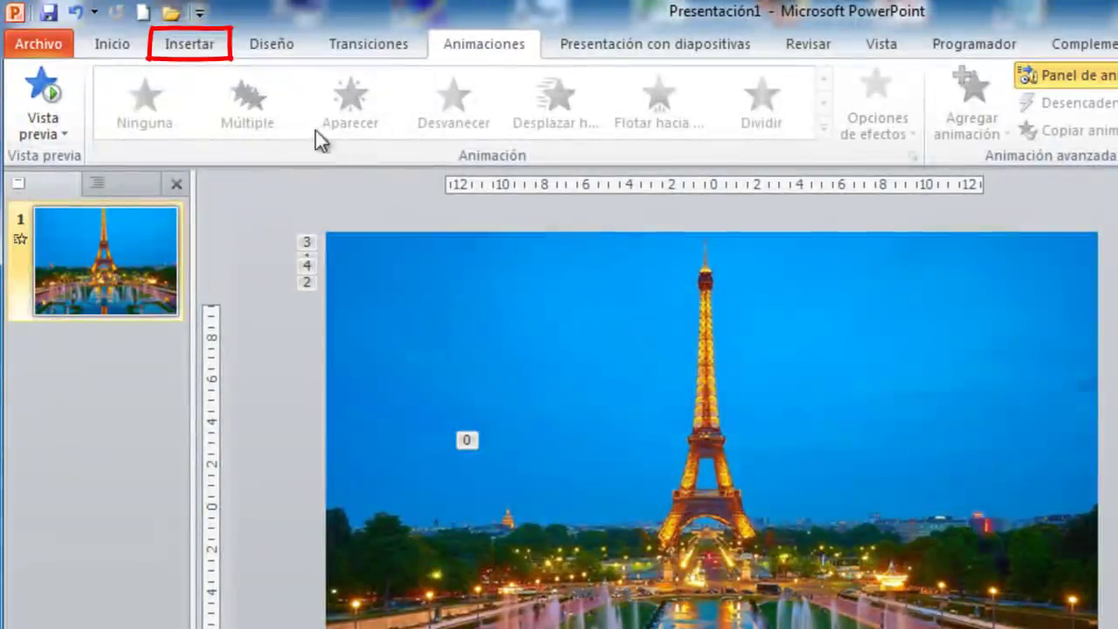
Insert the paris 3 picture onto the slide.
{"action": "left_click", "coordinate": [198, 42]}
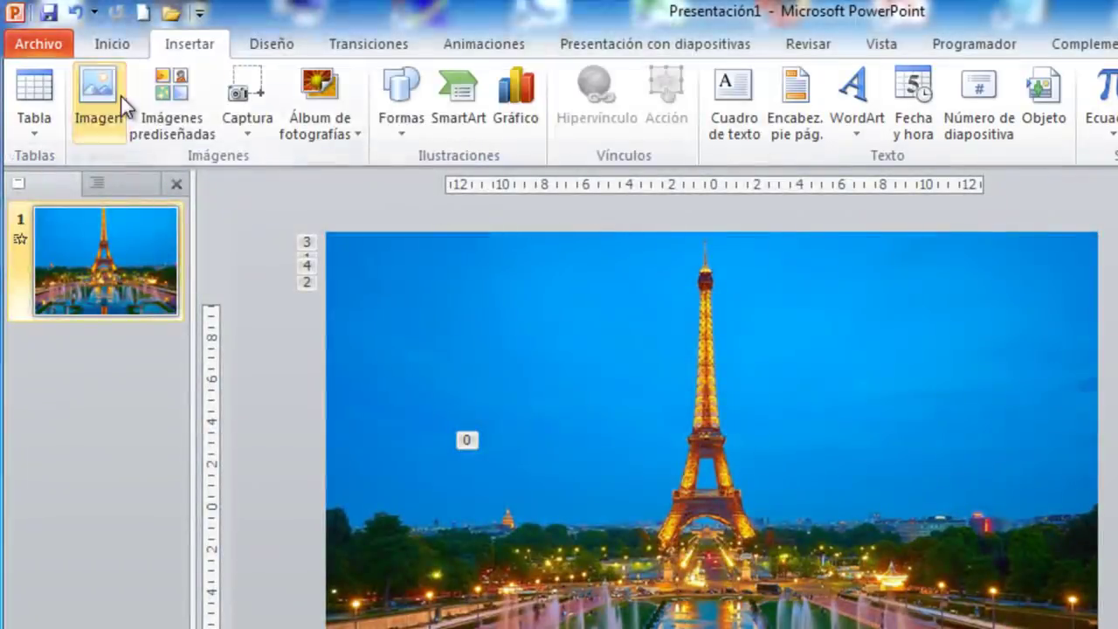
{"action": "left_click", "coordinate": [121, 94]}
{"action": "left_click", "coordinate": [362, 278]}
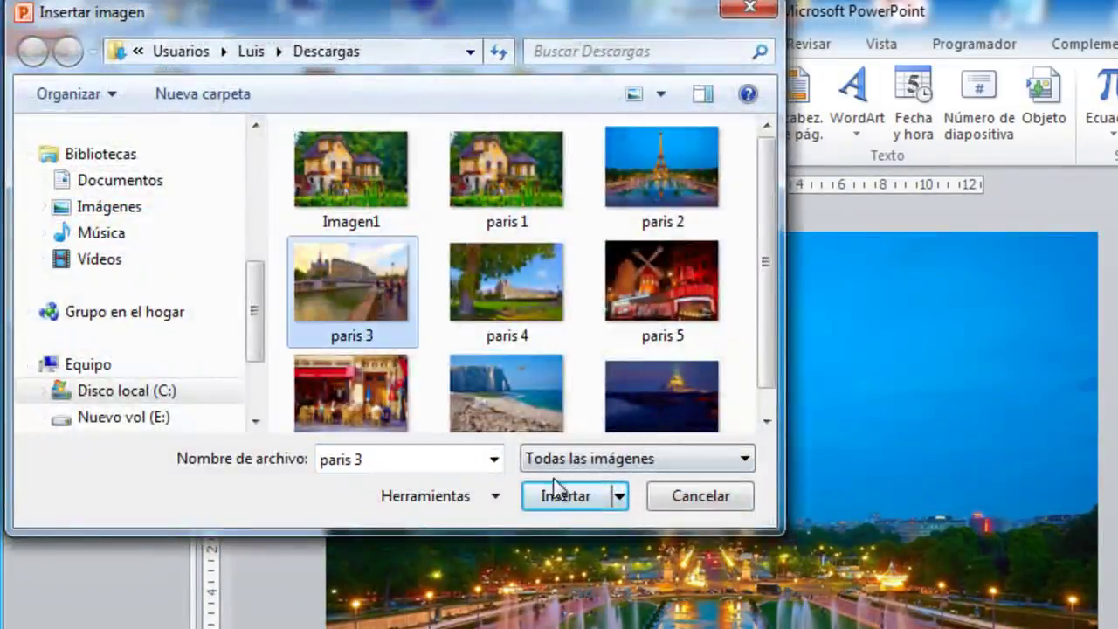
{"action": "left_click", "coordinate": [568, 498]}
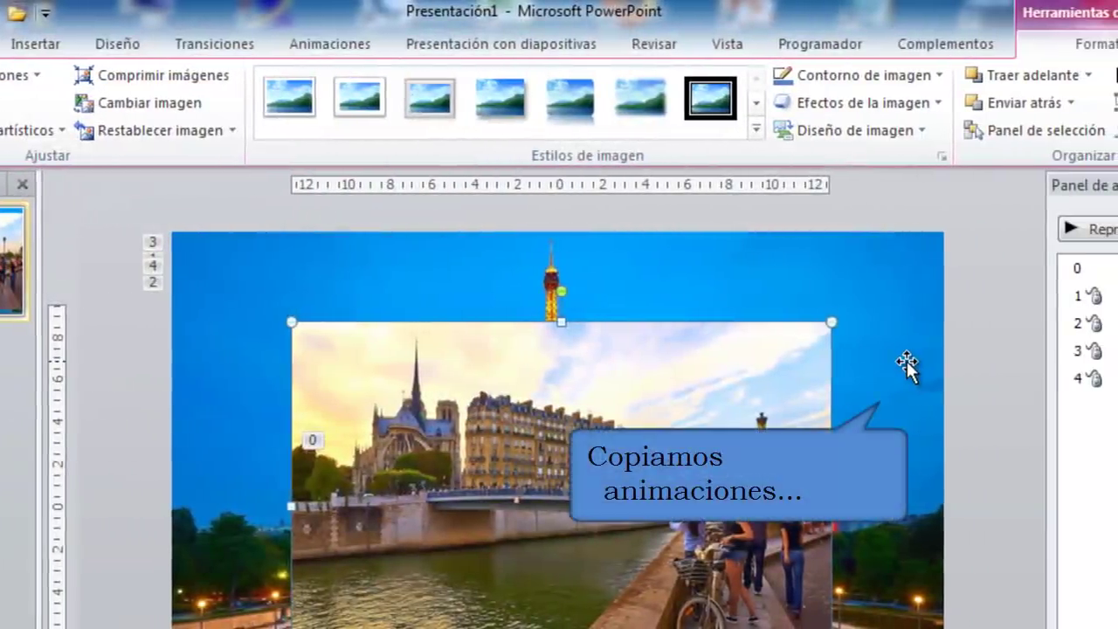
Copy the Eiffel Tower photo's animations onto paris 3, then enlarge it over the slide.
{"action": "left_click", "coordinate": [940, 369]}
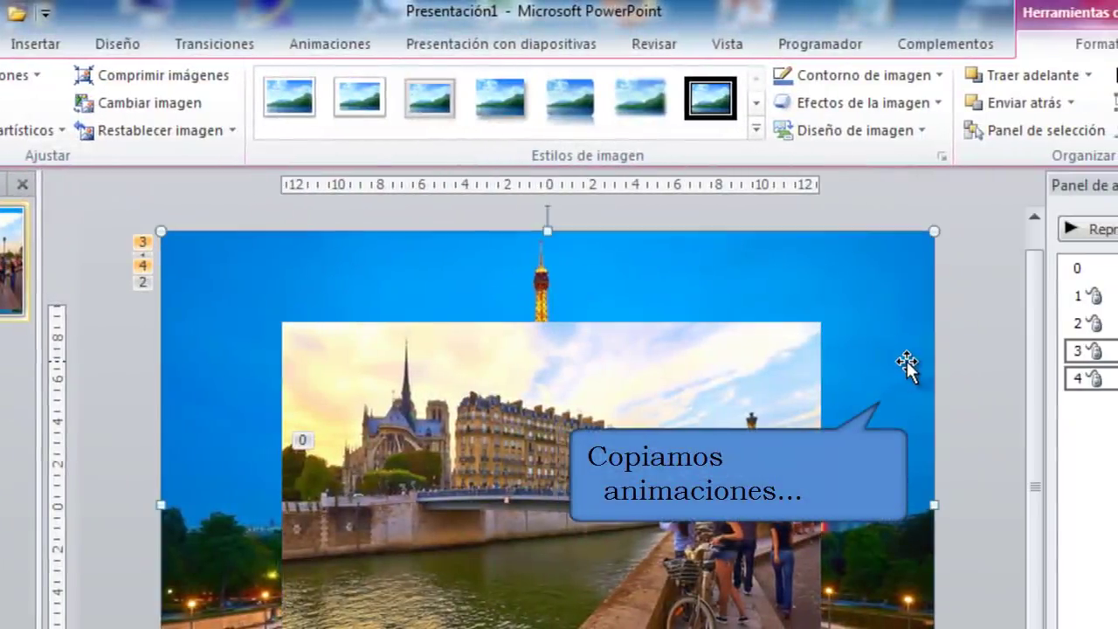
{"action": "left_click", "coordinate": [364, 44]}
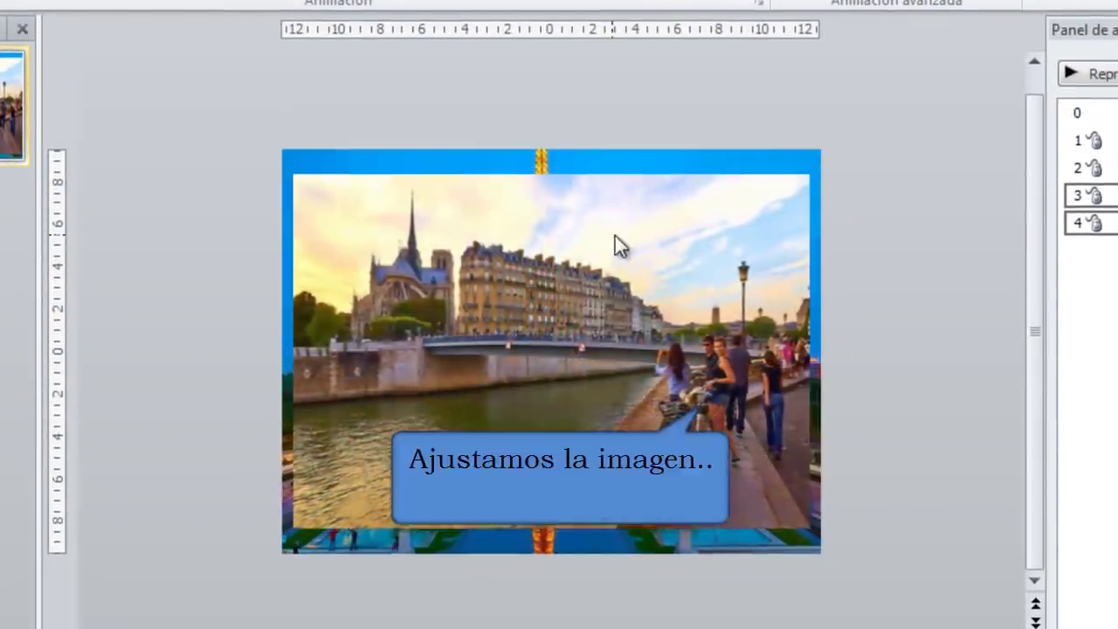
{"action": "left_click", "coordinate": [615, 242]}
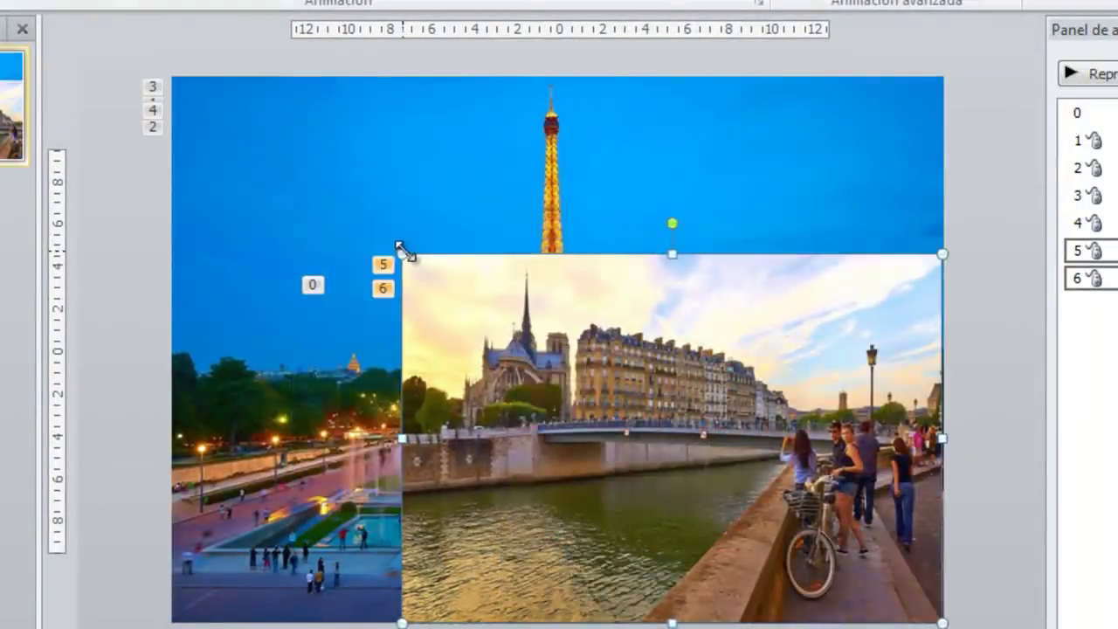
{"action": "left_click_drag", "start_coordinate": [404, 252], "coordinate": [175, 86]}
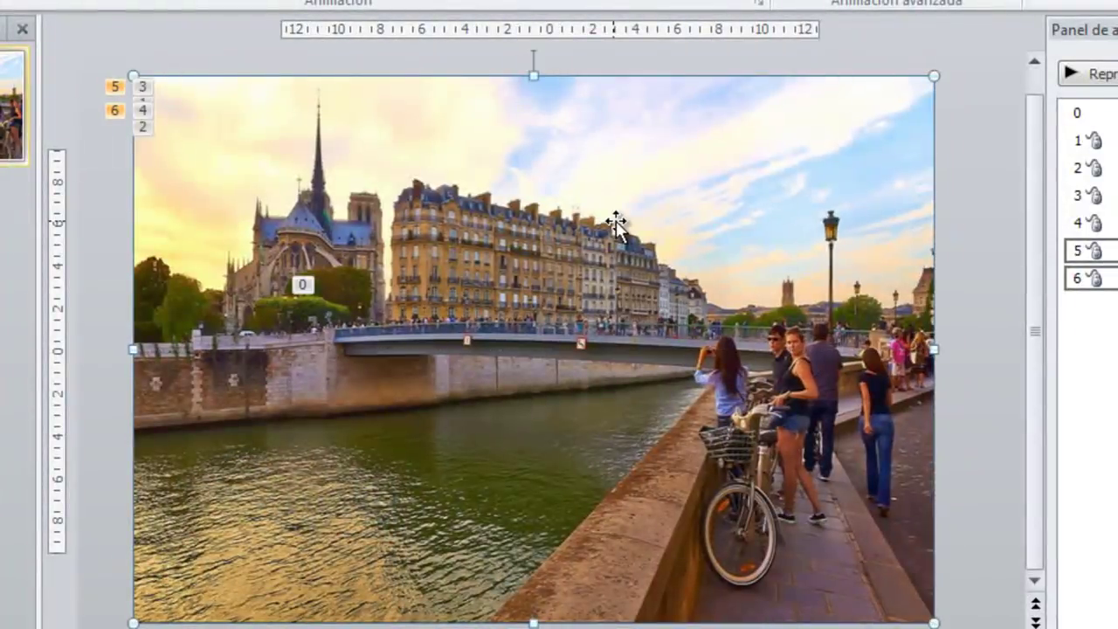
{"action": "left_click_drag", "start_coordinate": [619, 221], "coordinate": [634, 221]}
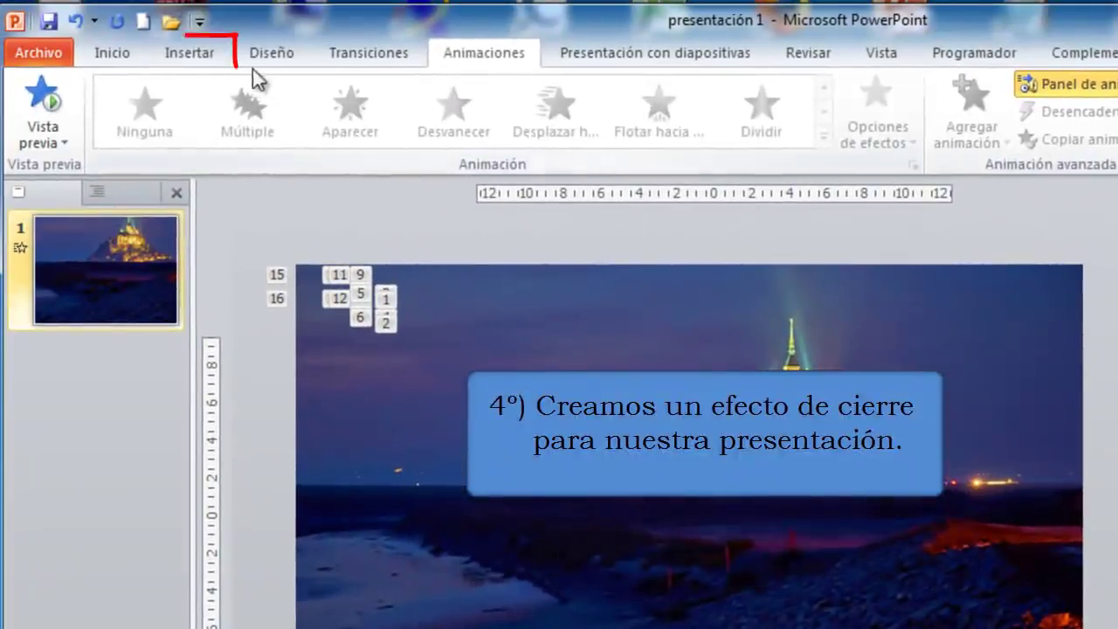
Draw a rectangle spanning the whole slide.
{"action": "left_click", "coordinate": [214, 52]}
{"action": "left_click", "coordinate": [421, 150]}
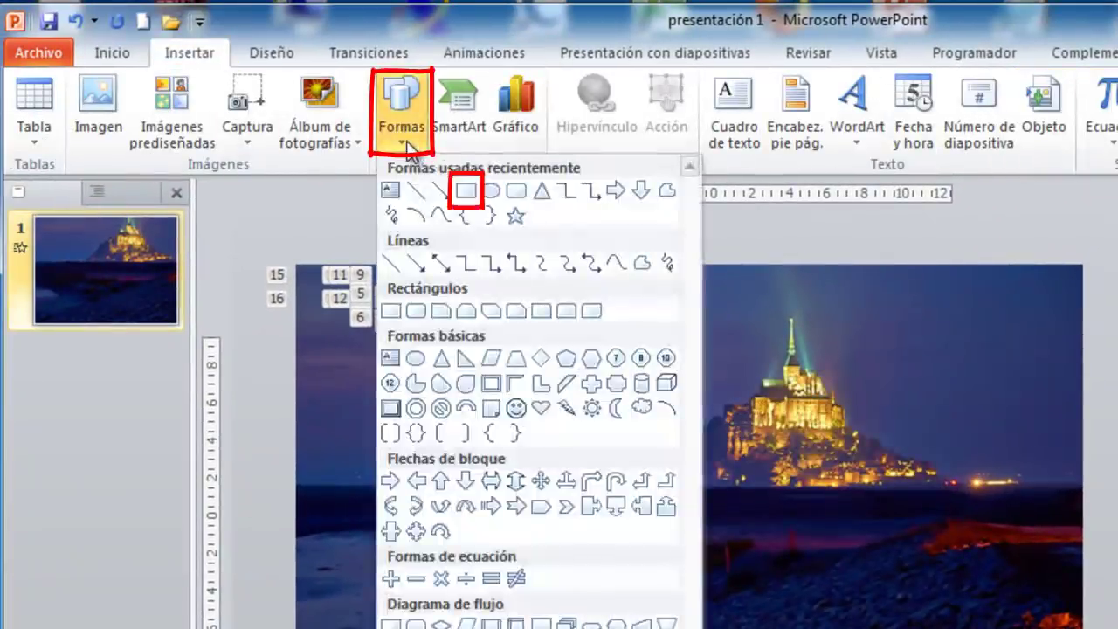
{"action": "left_click", "coordinate": [466, 190]}
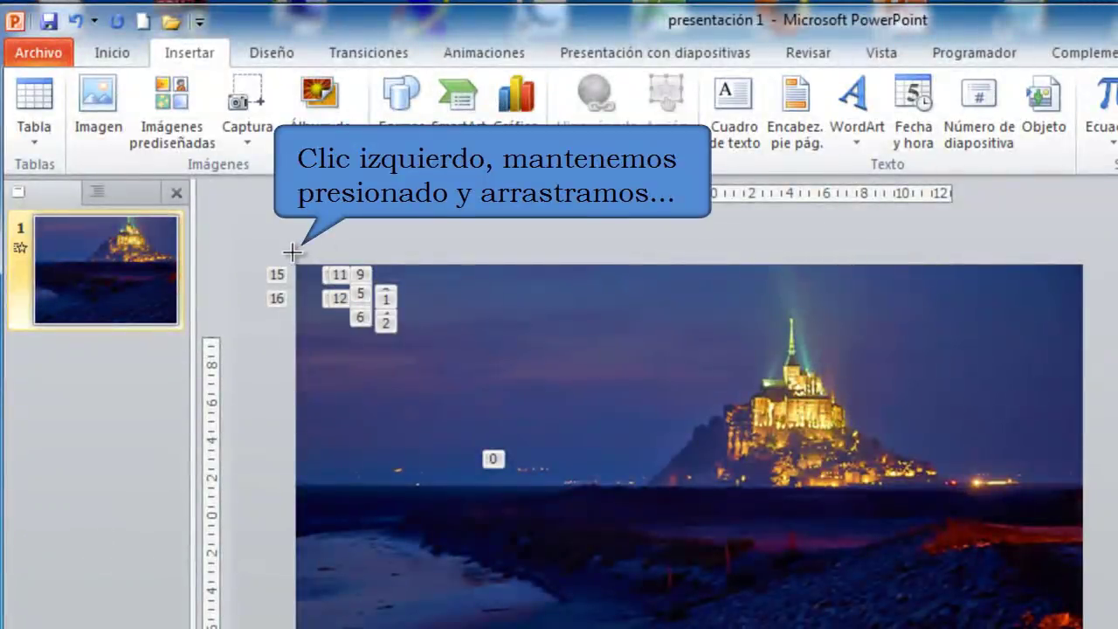
{"action": "left_click_drag", "start_coordinate": [293, 252], "coordinate": [830, 568]}
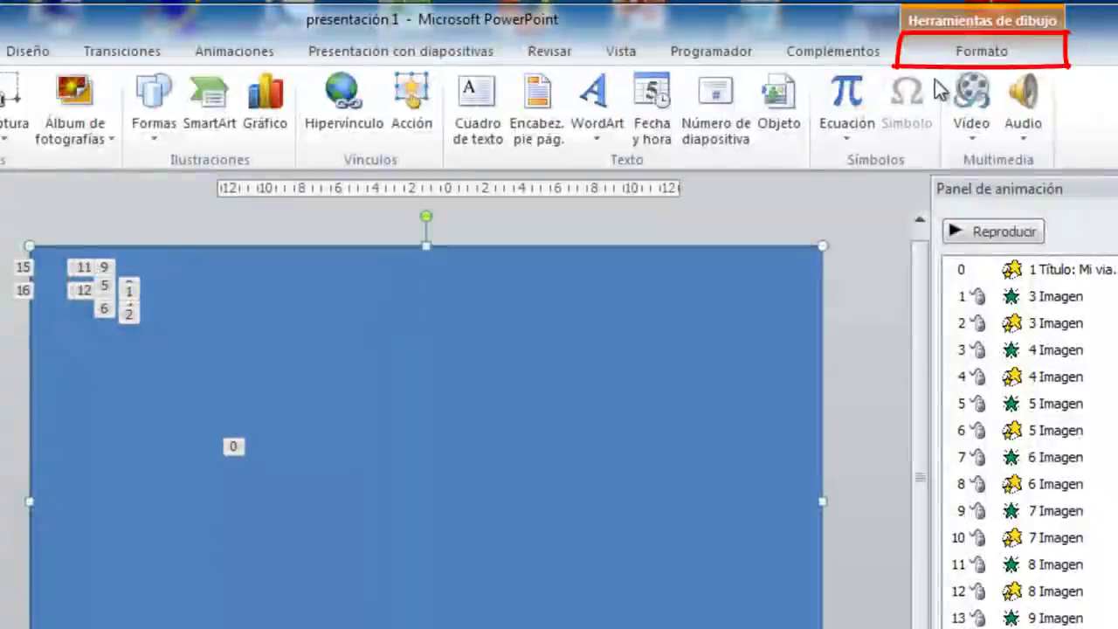
Fill the rectangle solid black and remove its outline.
{"action": "left_click", "coordinate": [917, 52]}
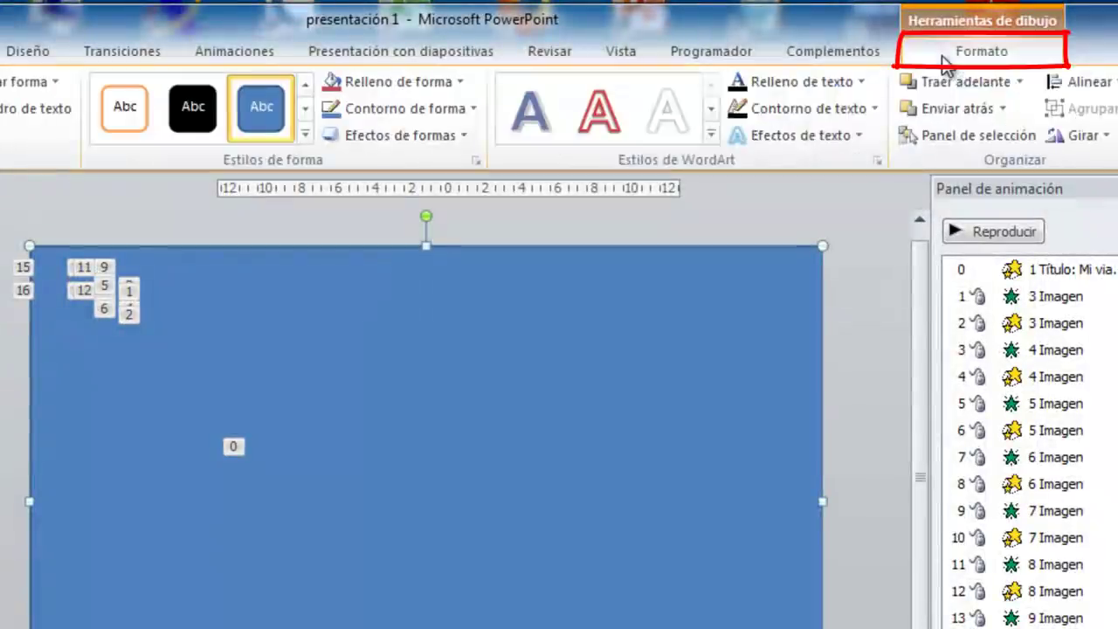
{"action": "left_click", "coordinate": [461, 82]}
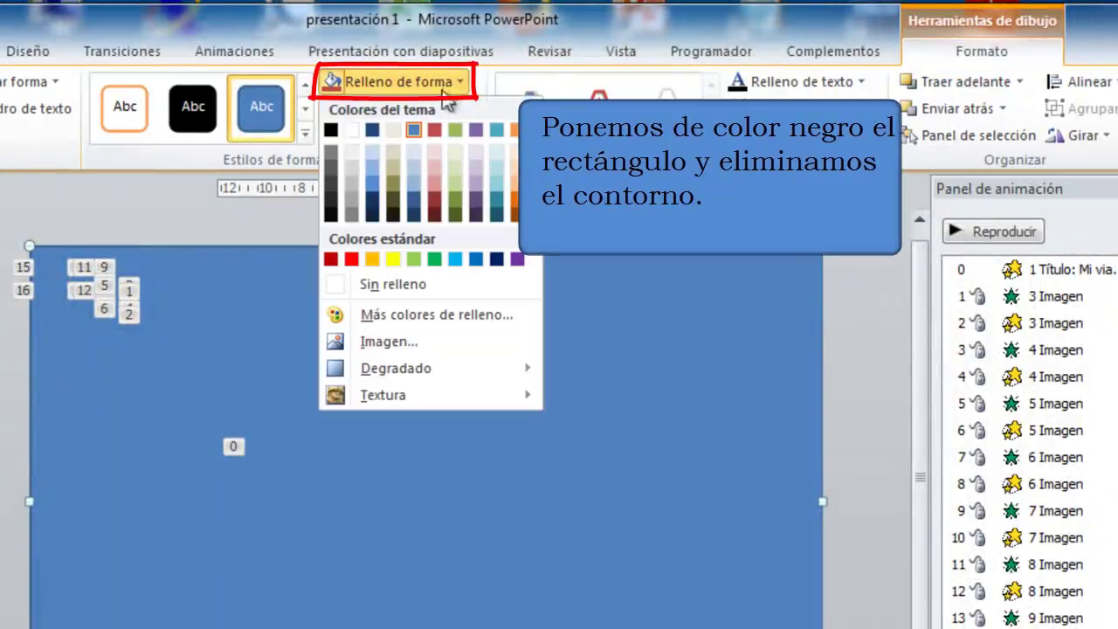
{"action": "left_click", "coordinate": [331, 131]}
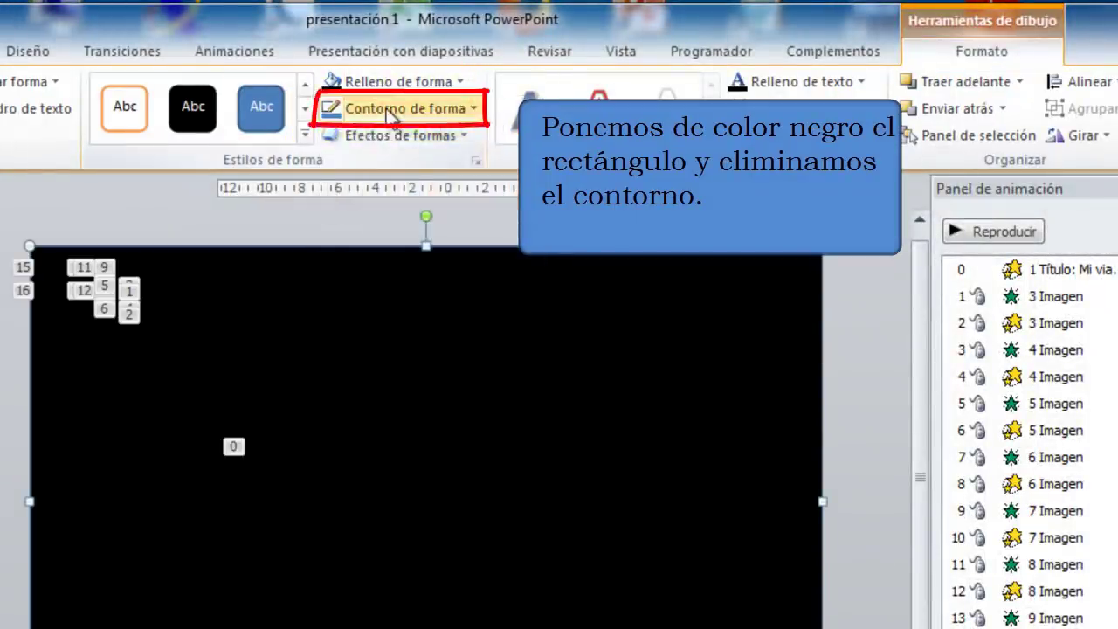
{"action": "left_click", "coordinate": [397, 110]}
{"action": "left_click", "coordinate": [428, 314]}
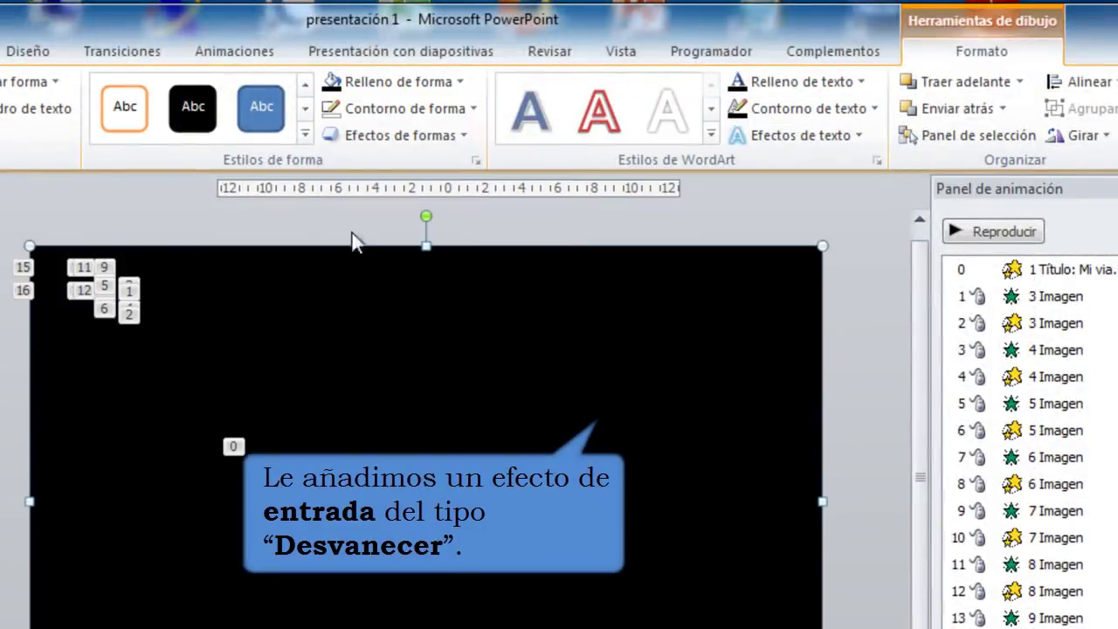
{"action": "left_click", "coordinate": [275, 59]}
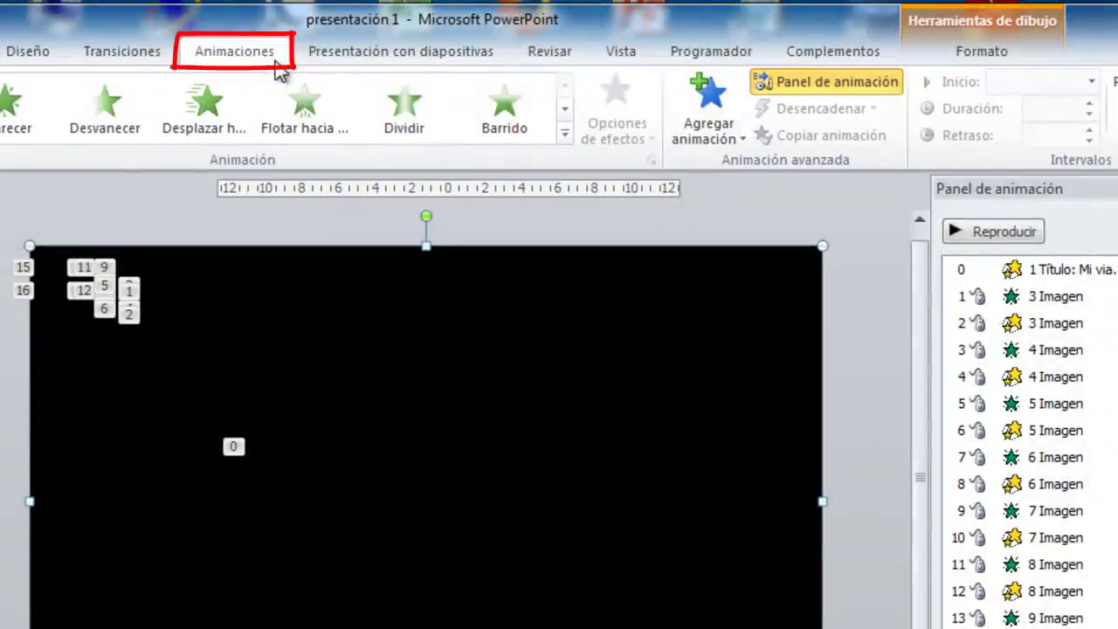
Add a Desvanecer entrance effect to the black rectangle and lengthen its duration.
{"action": "left_click", "coordinate": [732, 120]}
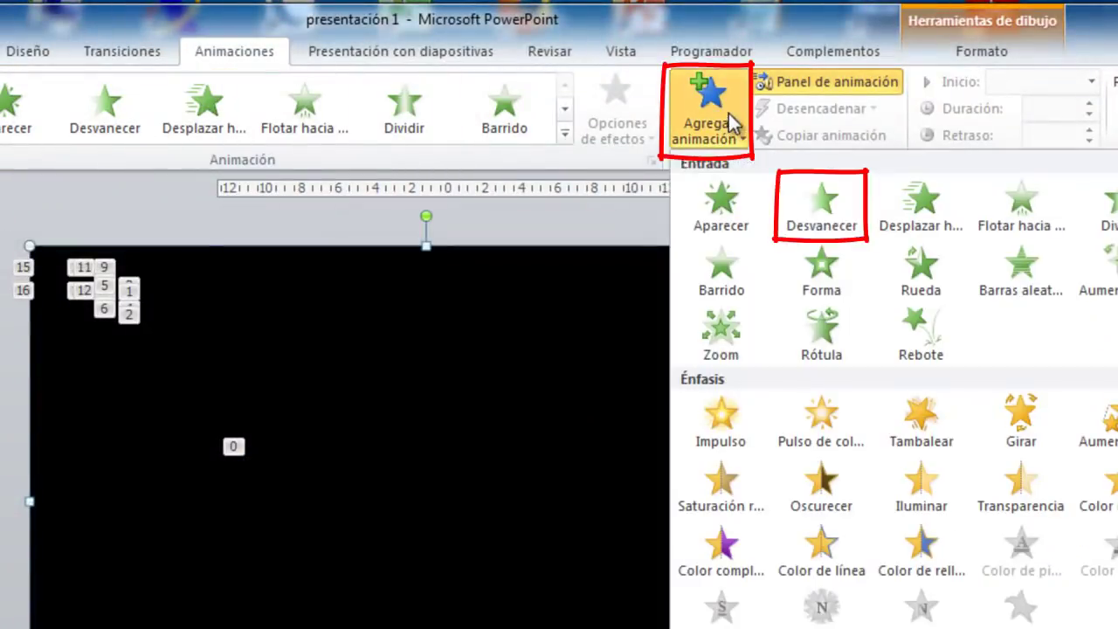
{"action": "left_click", "coordinate": [809, 216]}
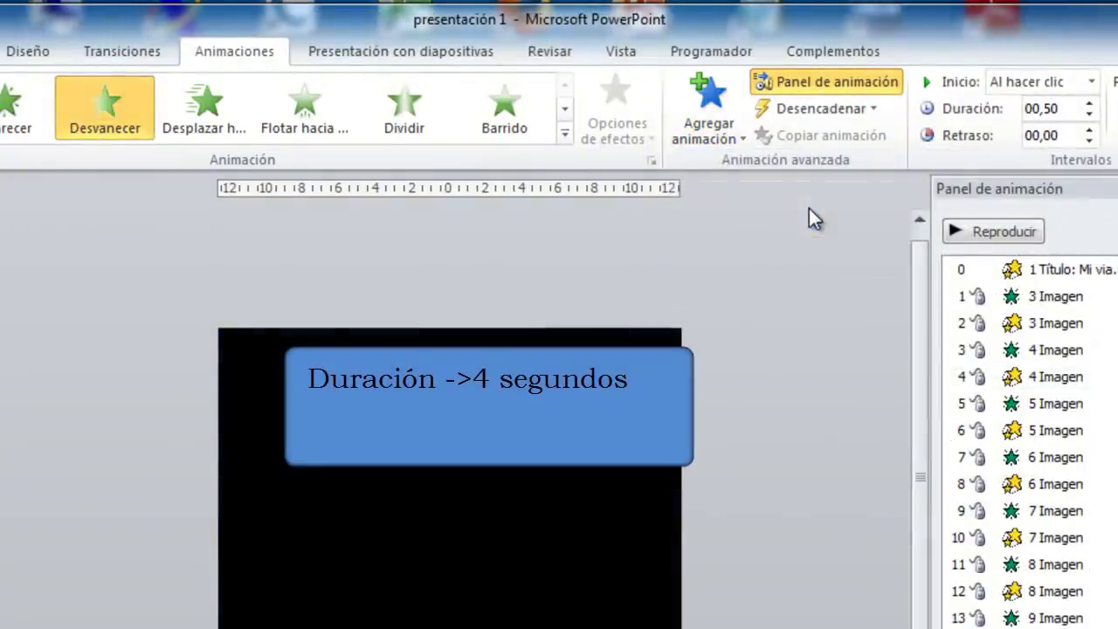
{"action": "double_click", "coordinate": [1090, 104]}
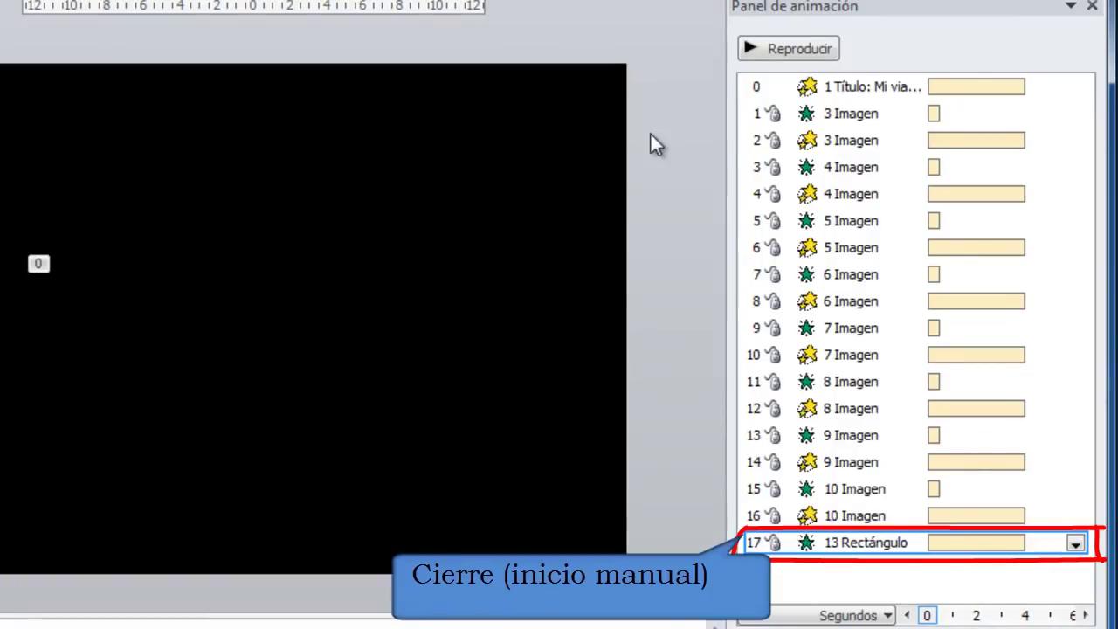
Select animations 3 Imagen through 13 Rectángulo and set them to start With Previous.
{"action": "left_click", "coordinate": [832, 115]}
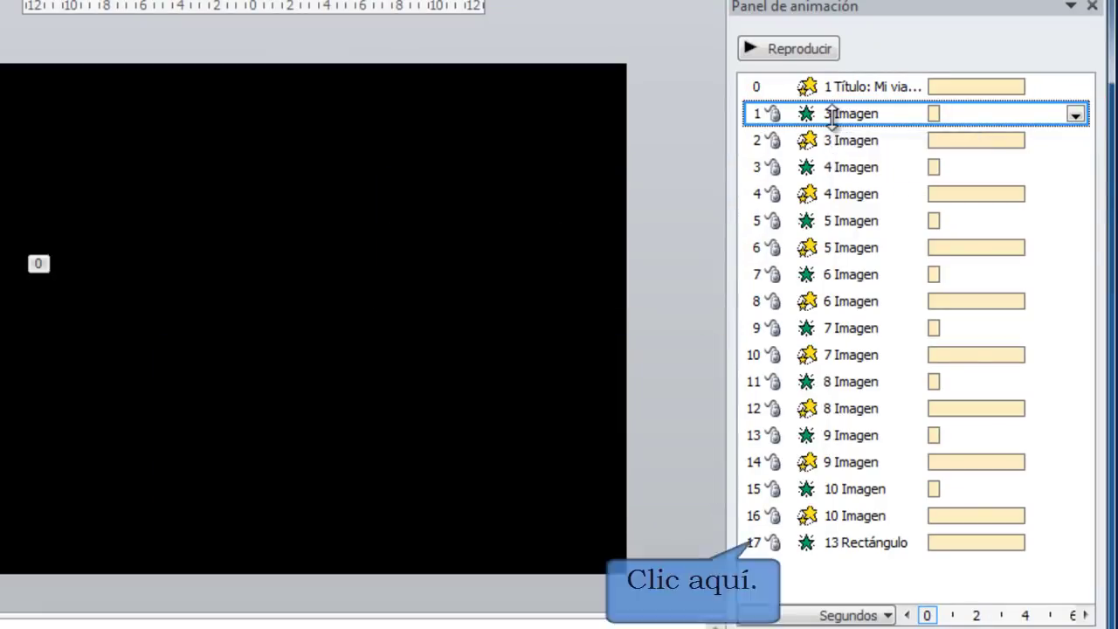
{"action": "left_click", "coordinate": [828, 550], "text": "shift"}
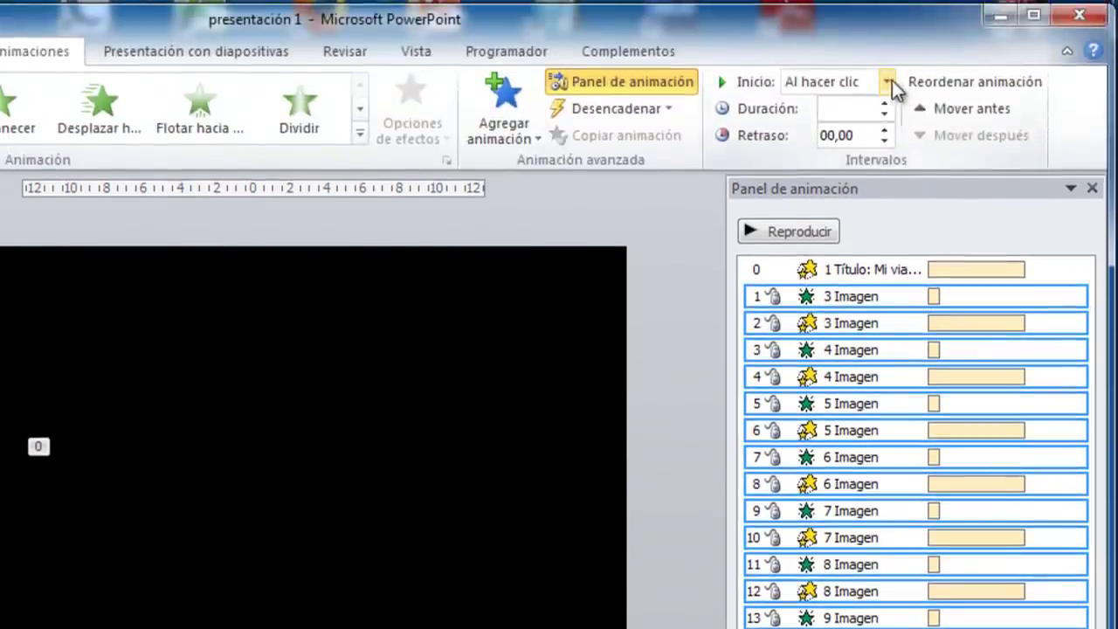
{"action": "left_click", "coordinate": [889, 82]}
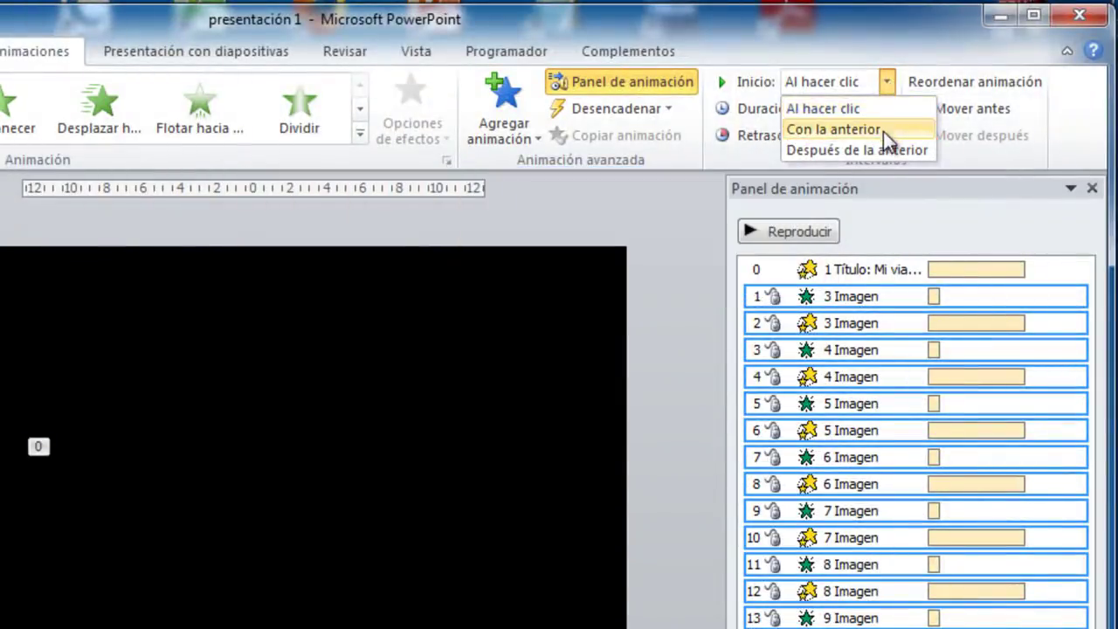
{"action": "left_click", "coordinate": [883, 131]}
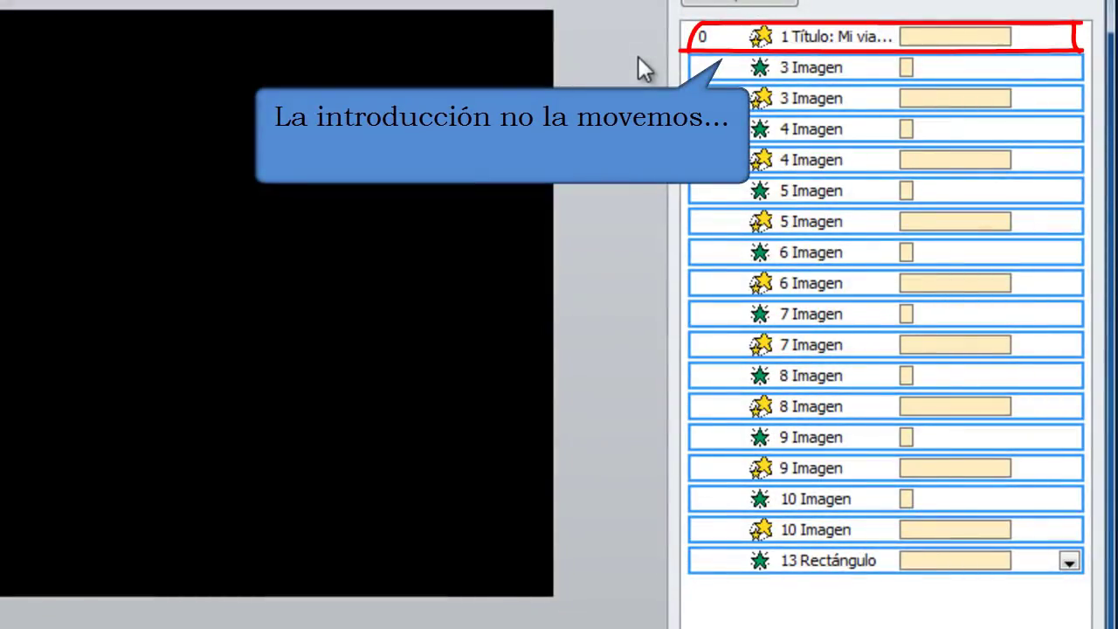
Select the 3 Imagen through 13 Rectángulo animations and give them a start delay.
{"action": "left_click", "coordinate": [752, 35]}
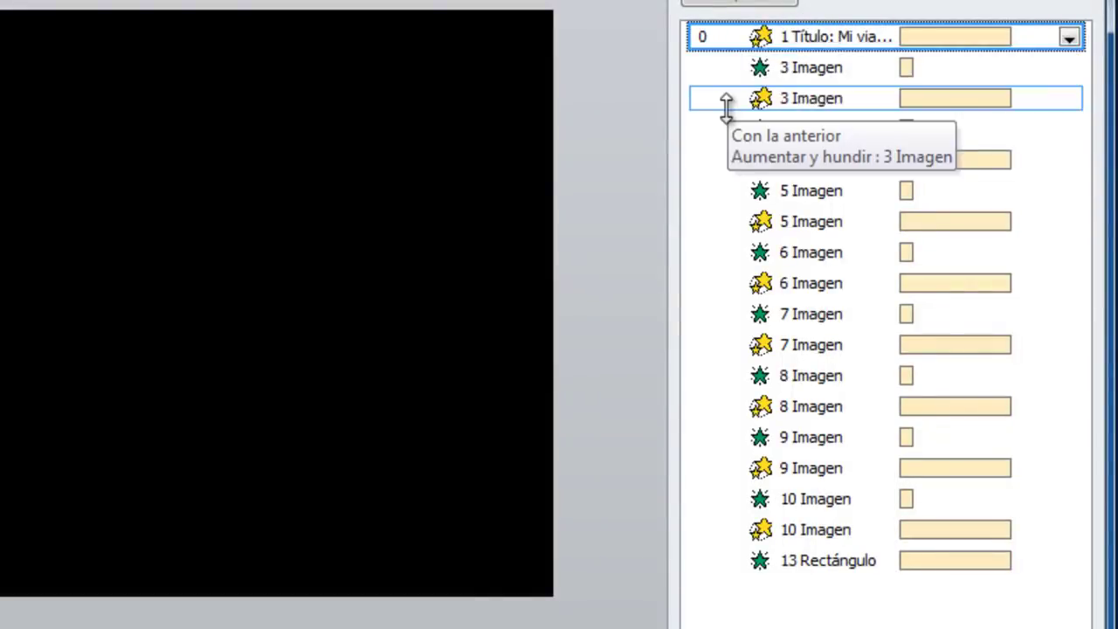
{"action": "left_click", "coordinate": [728, 72]}
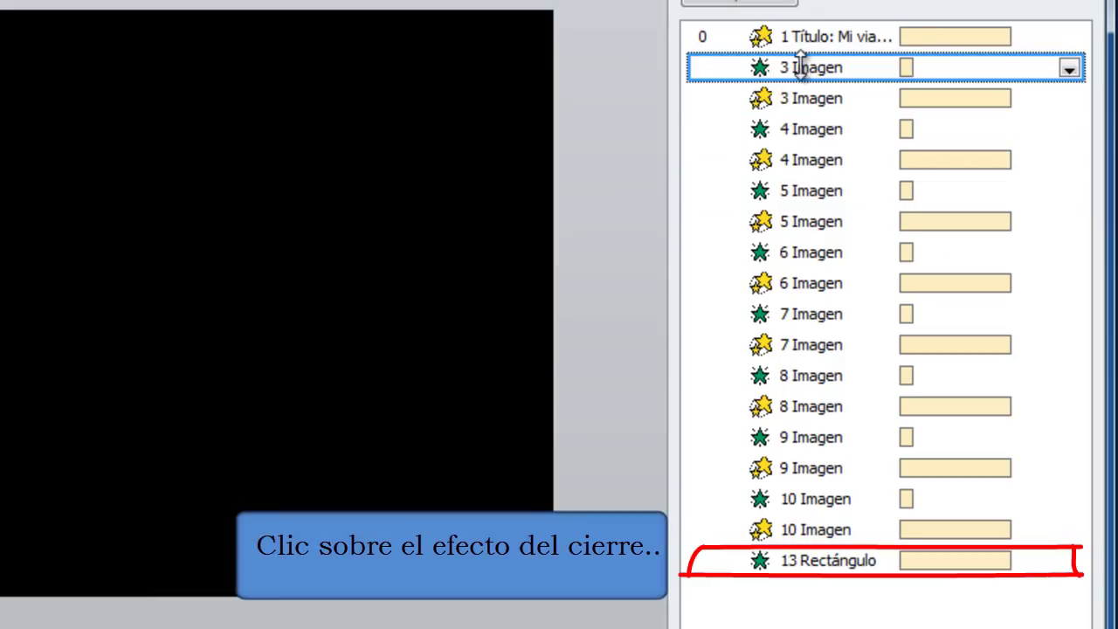
{"action": "left_click", "coordinate": [781, 560], "text": "shift"}
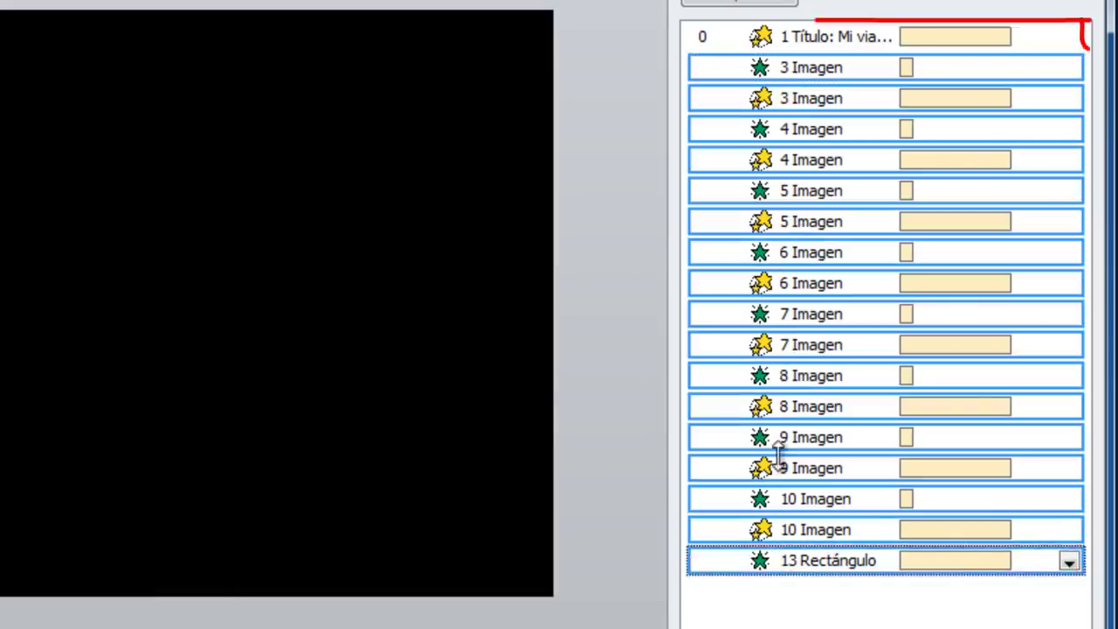
{"action": "left_click_drag", "start_coordinate": [778, 455], "coordinate": [782, 428]}
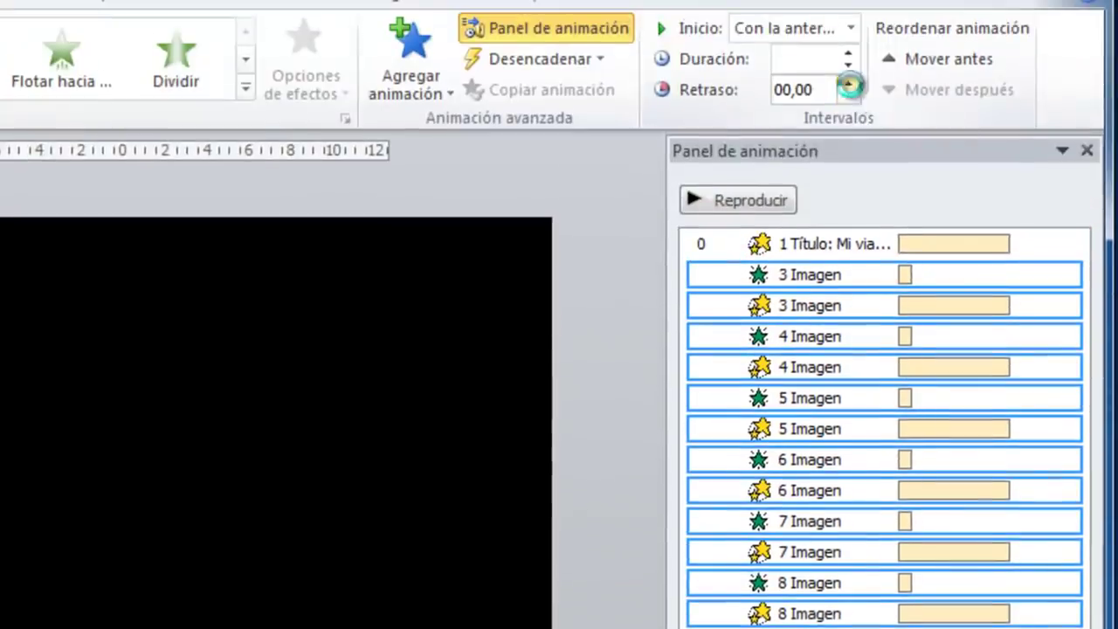
{"action": "left_click", "coordinate": [848, 85]}
{"action": "left_click", "coordinate": [848, 84]}
{"action": "left_click", "coordinate": [848, 85]}
{"action": "double_click", "coordinate": [848, 85]}
{"action": "double_click", "coordinate": [848, 84]}
{"action": "left_click", "coordinate": [848, 85]}
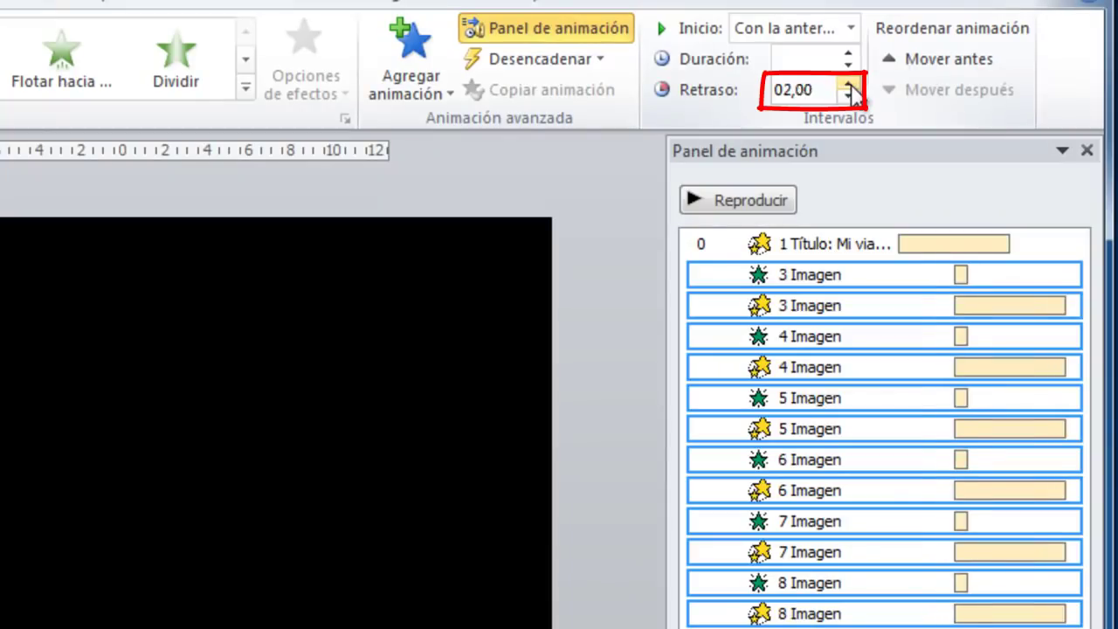
{"action": "triple_click", "coordinate": [848, 84]}
{"action": "double_click", "coordinate": [848, 84]}
{"action": "double_click", "coordinate": [848, 85]}
{"action": "left_click", "coordinate": [848, 85]}
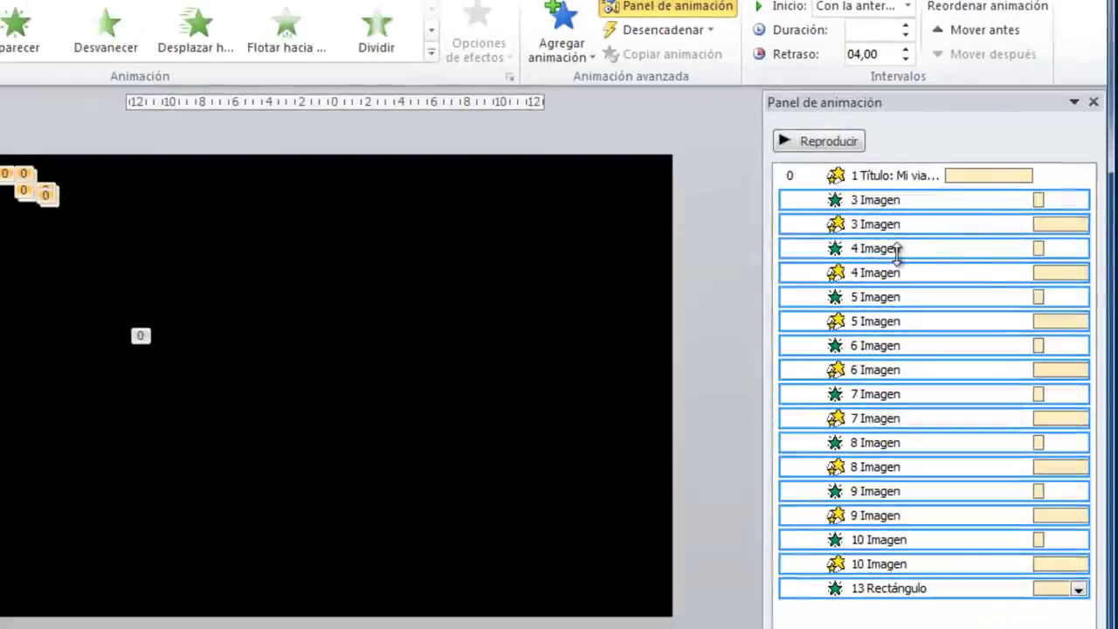
Raise the delay of 4 Imagen through 13 Rectángulo to 08,00 seconds.
{"action": "left_click", "coordinate": [896, 250]}
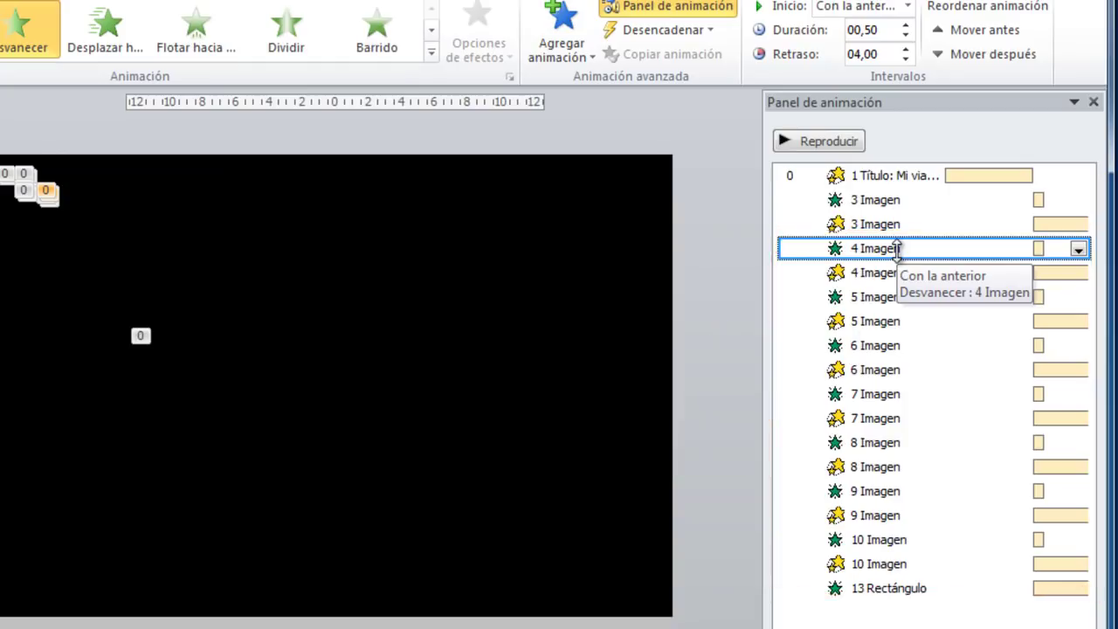
{"action": "left_click", "coordinate": [878, 588], "text": "shift"}
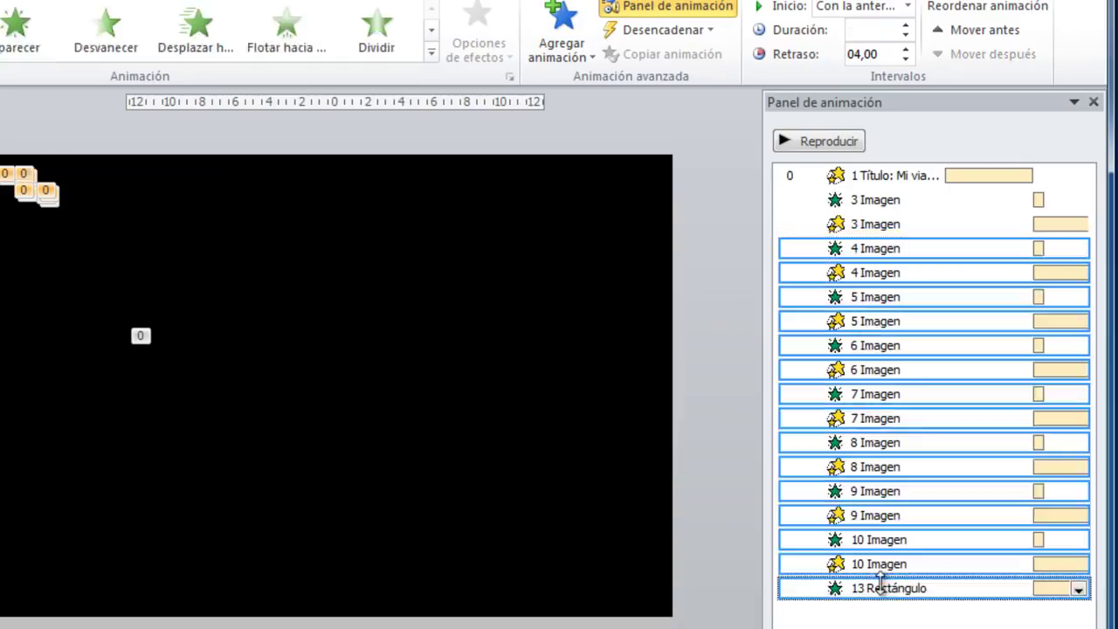
{"action": "left_click", "coordinate": [906, 49]}
{"action": "left_click", "coordinate": [906, 48]}
{"action": "left_click", "coordinate": [906, 49]}
{"action": "left_click", "coordinate": [906, 48]}
{"action": "left_click", "coordinate": [908, 50]}
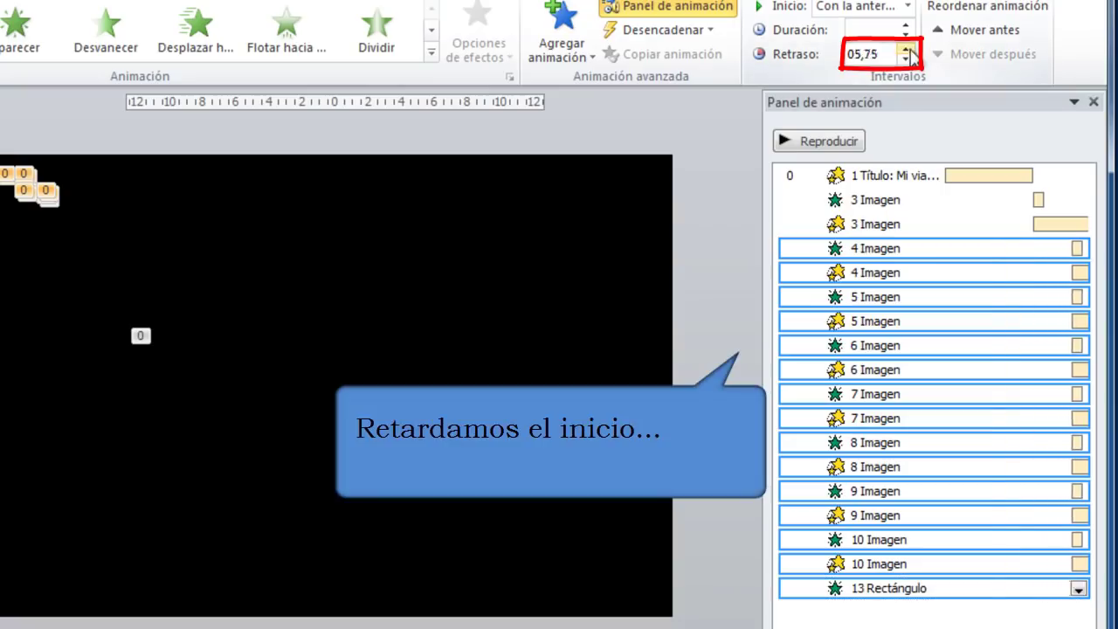
{"action": "left_click", "coordinate": [908, 50]}
{"action": "left_click", "coordinate": [909, 50]}
{"action": "left_click", "coordinate": [908, 49]}
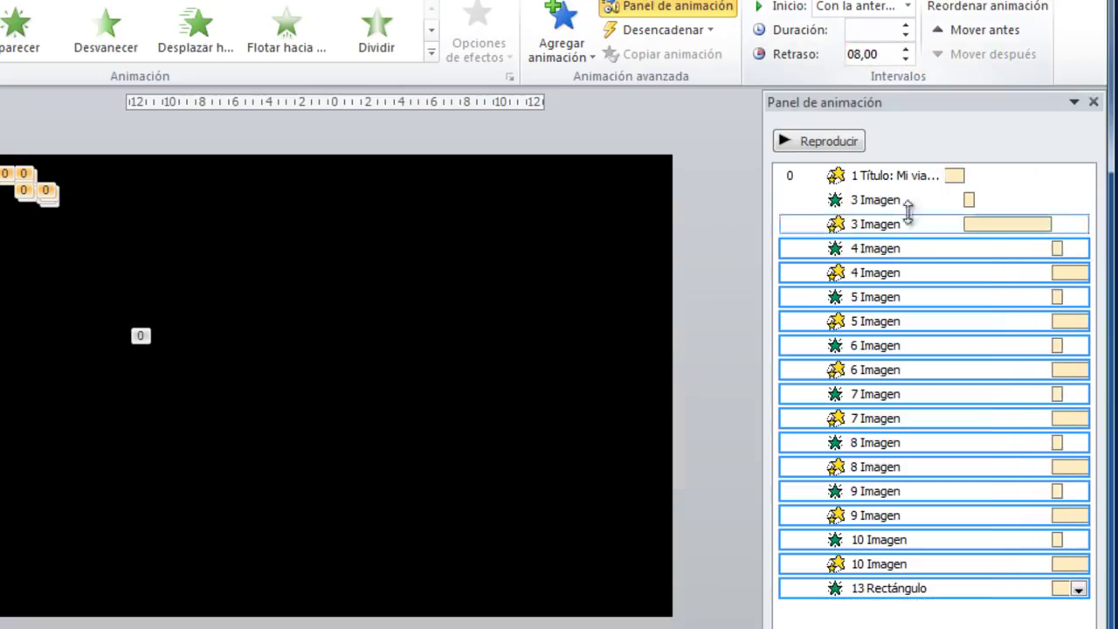
Raise the delay of 5 Imagen through 13 Rectángulo to 12,00 seconds.
{"action": "left_click", "coordinate": [880, 297]}
{"action": "left_click", "coordinate": [873, 588], "text": "shift"}
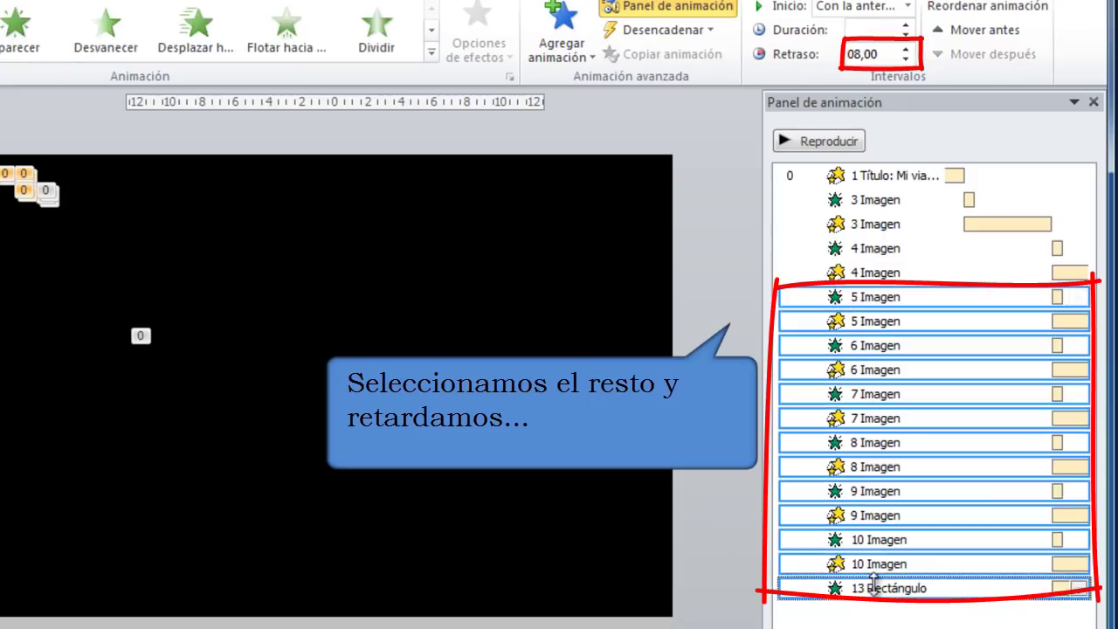
{"action": "left_click", "coordinate": [906, 50]}
{"action": "left_click", "coordinate": [907, 50]}
{"action": "left_click", "coordinate": [907, 50]}
{"action": "left_click", "coordinate": [907, 50]}
{"action": "left_click", "coordinate": [907, 50]}
{"action": "left_click", "coordinate": [906, 50]}
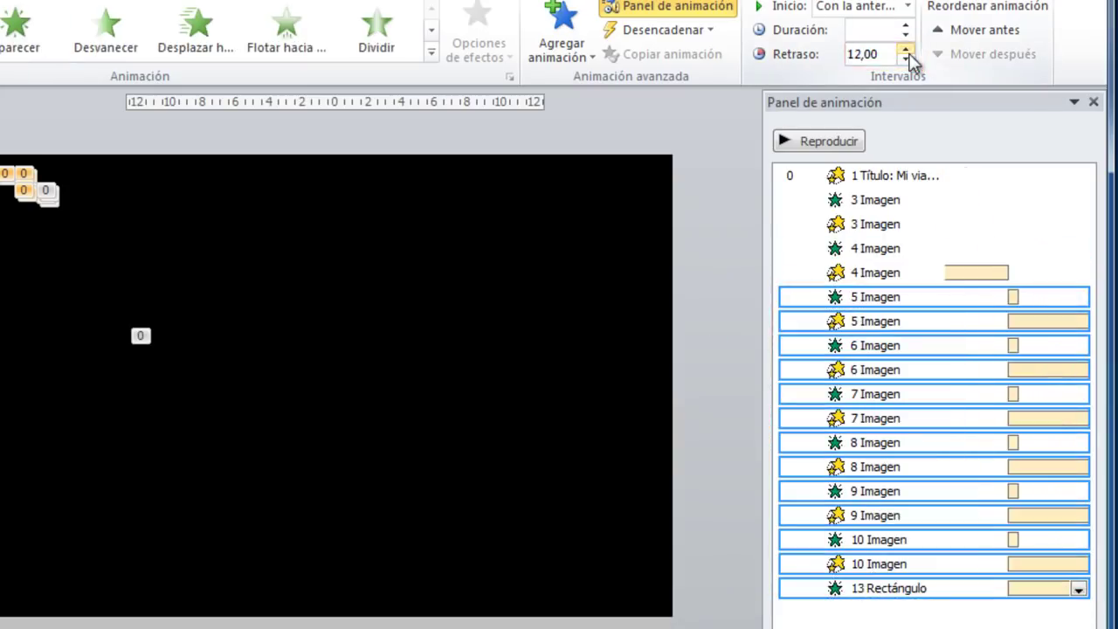
Raise the delay of 6 Imagen through 13 Rectángulo to 16,00 seconds.
{"action": "left_click", "coordinate": [880, 345]}
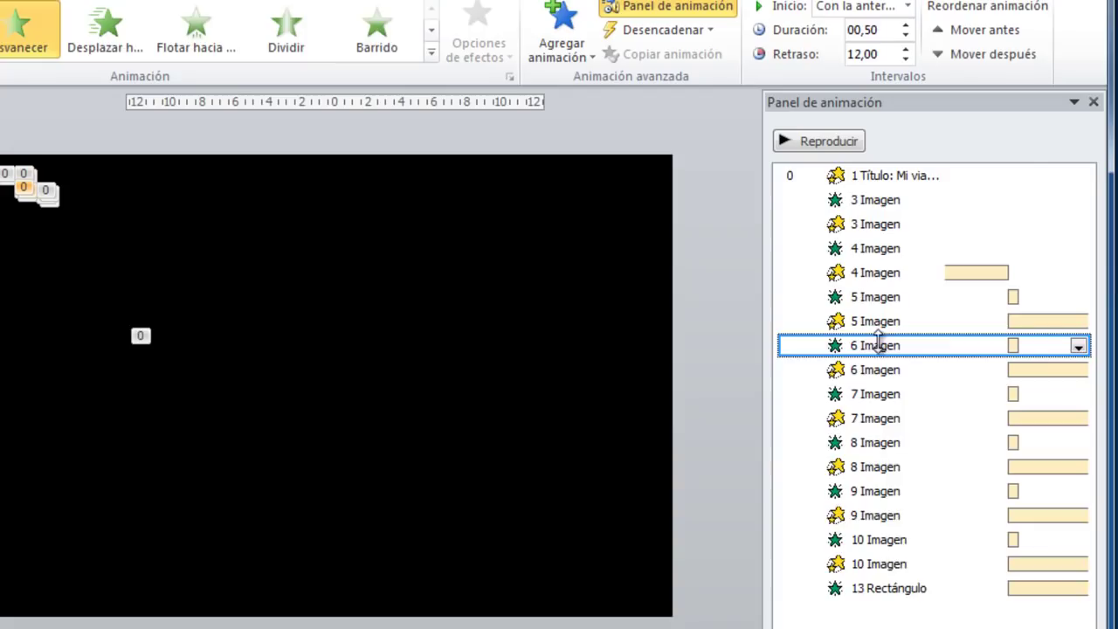
{"action": "left_click", "coordinate": [891, 587], "text": "shift"}
{"action": "left_click", "coordinate": [905, 50]}
{"action": "left_click", "coordinate": [905, 50]}
{"action": "left_click", "coordinate": [905, 49]}
{"action": "left_click", "coordinate": [907, 50]}
{"action": "left_click", "coordinate": [907, 50]}
{"action": "left_click", "coordinate": [907, 50]}
Raise the delay of 7 Imagen through 13 Rectángulo to 20,00 seconds.
{"action": "left_click", "coordinate": [906, 395]}
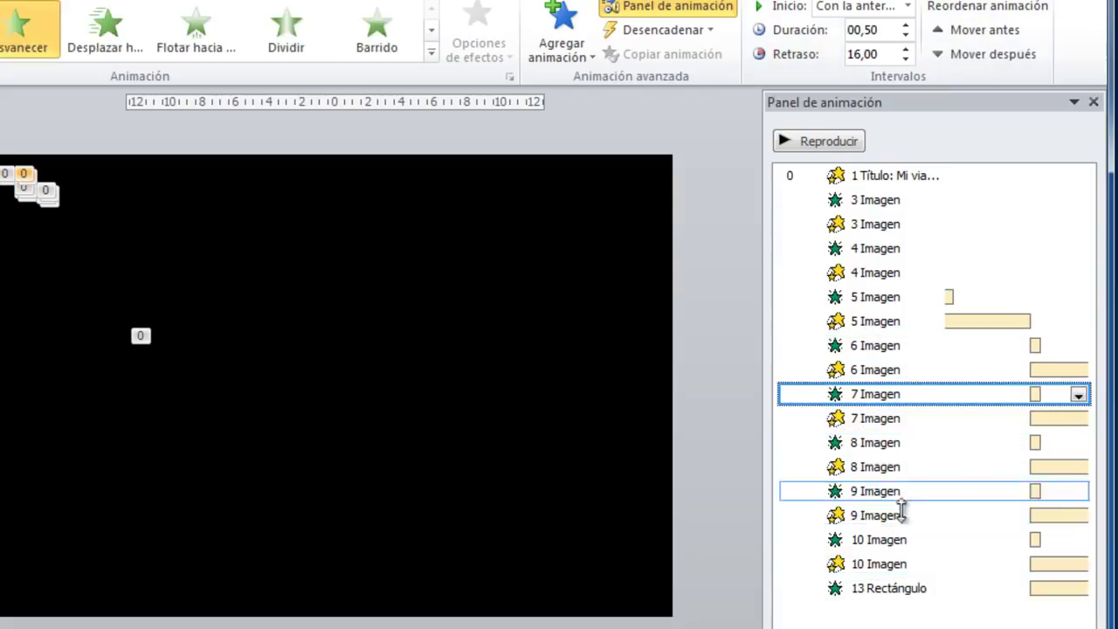
{"action": "left_click", "coordinate": [887, 587], "text": "shift"}
{"action": "left_click", "coordinate": [906, 49]}
{"action": "left_click", "coordinate": [907, 49]}
{"action": "left_click", "coordinate": [906, 49]}
{"action": "left_click", "coordinate": [906, 49]}
{"action": "double_click", "coordinate": [908, 47]}
{"action": "triple_click", "coordinate": [908, 47]}
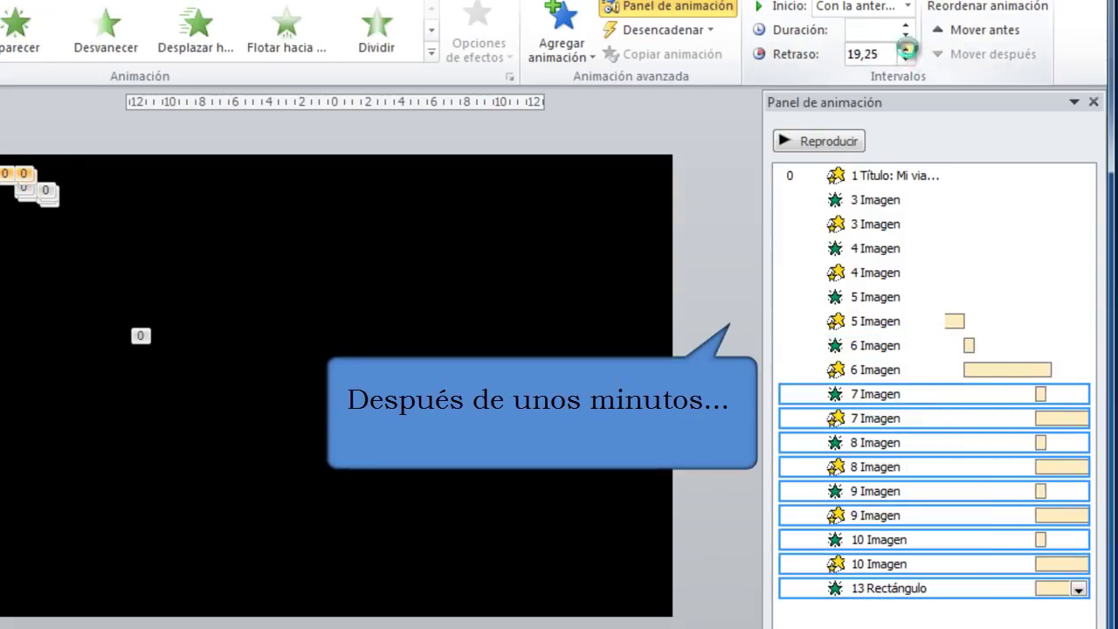
{"action": "triple_click", "coordinate": [908, 47]}
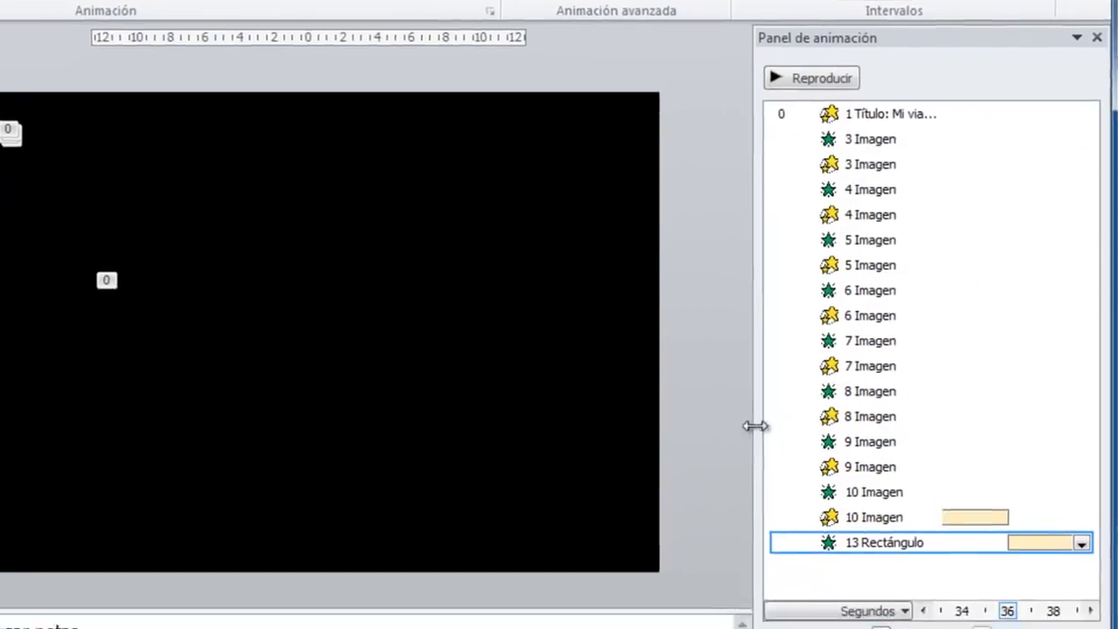
Widen the Animation Pane and scroll its timeline to confirm the last fade ends at 40 seconds.
{"action": "left_click_drag", "start_coordinate": [754, 425], "coordinate": [315, 384]}
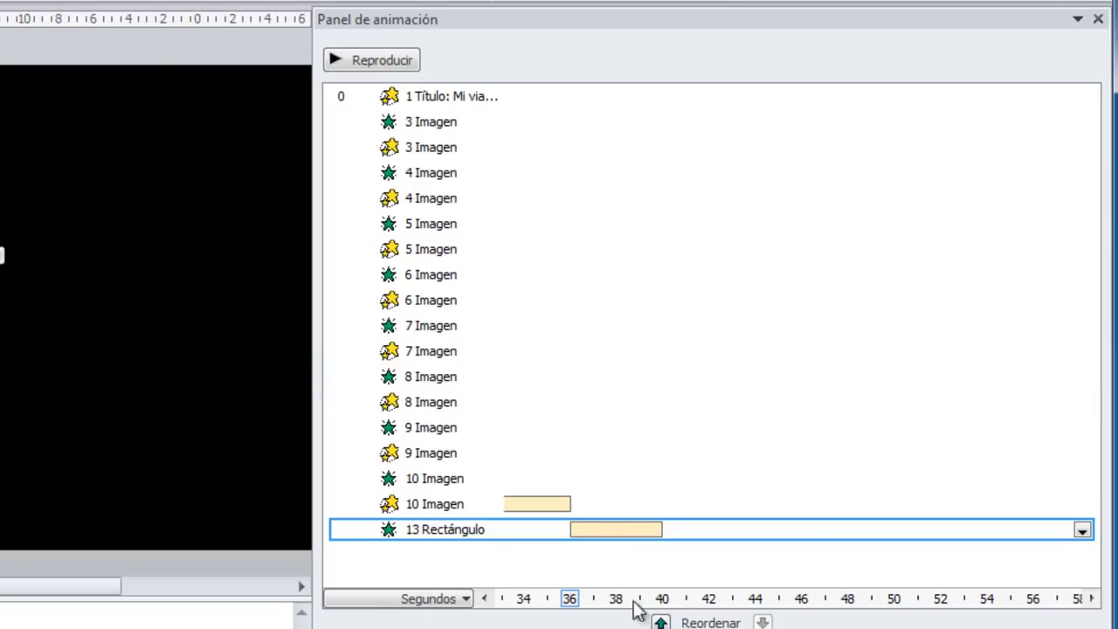
{"action": "left_click", "coordinate": [485, 599]}
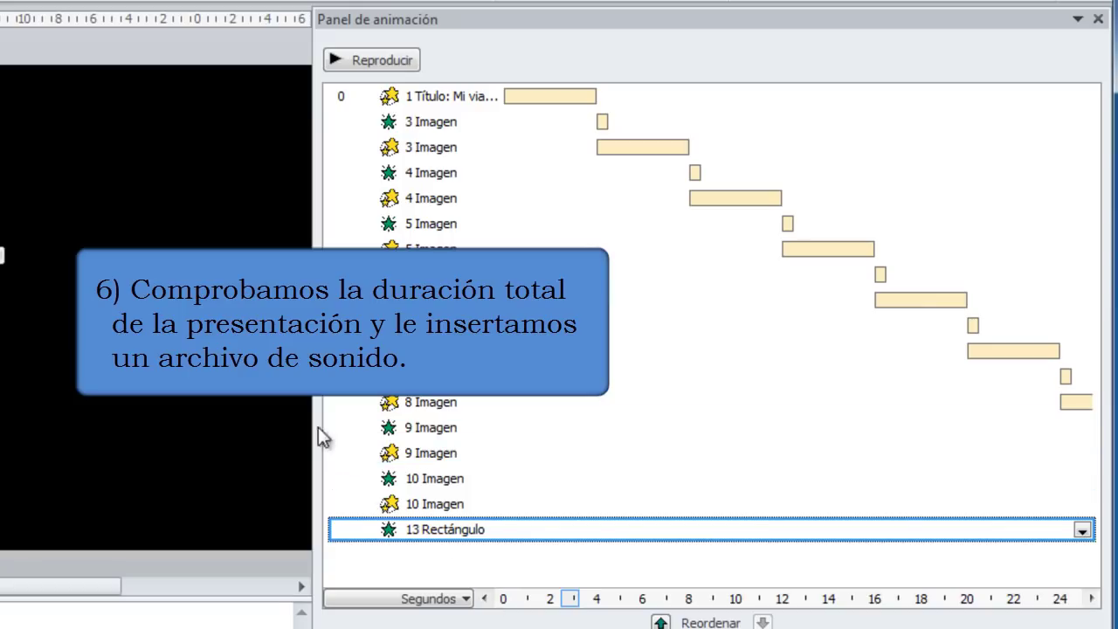
{"action": "left_click_drag", "start_coordinate": [318, 428], "coordinate": [675, 418]}
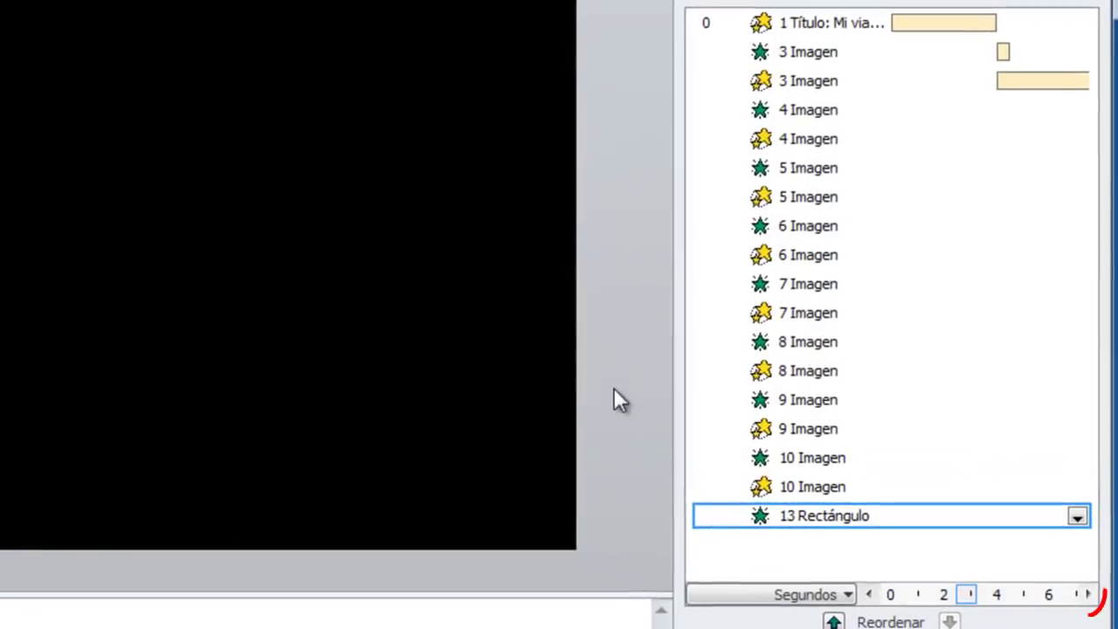
{"action": "left_click", "coordinate": [1089, 597]}
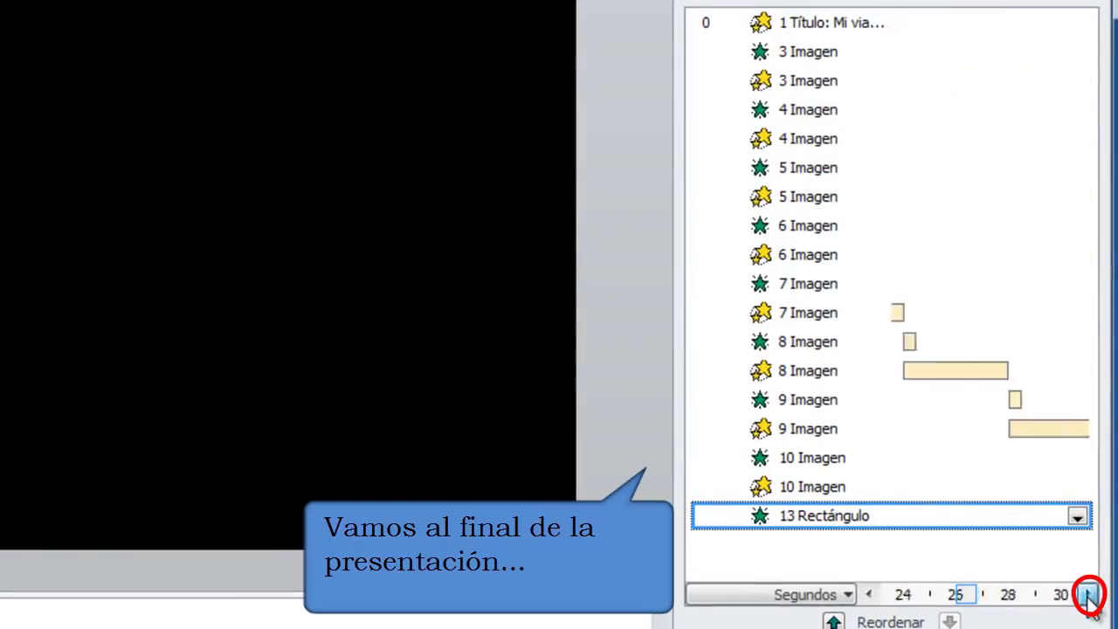
{"action": "left_click", "coordinate": [1089, 596]}
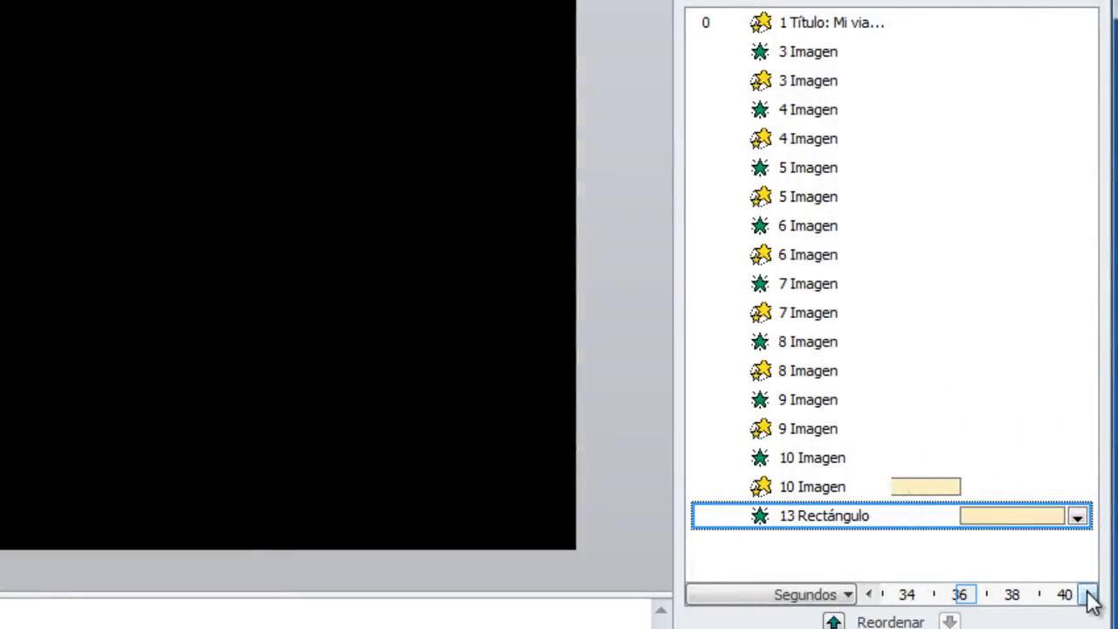
{"action": "left_click", "coordinate": [1092, 601]}
{"action": "mouse_move", "coordinate": [1065, 515]}
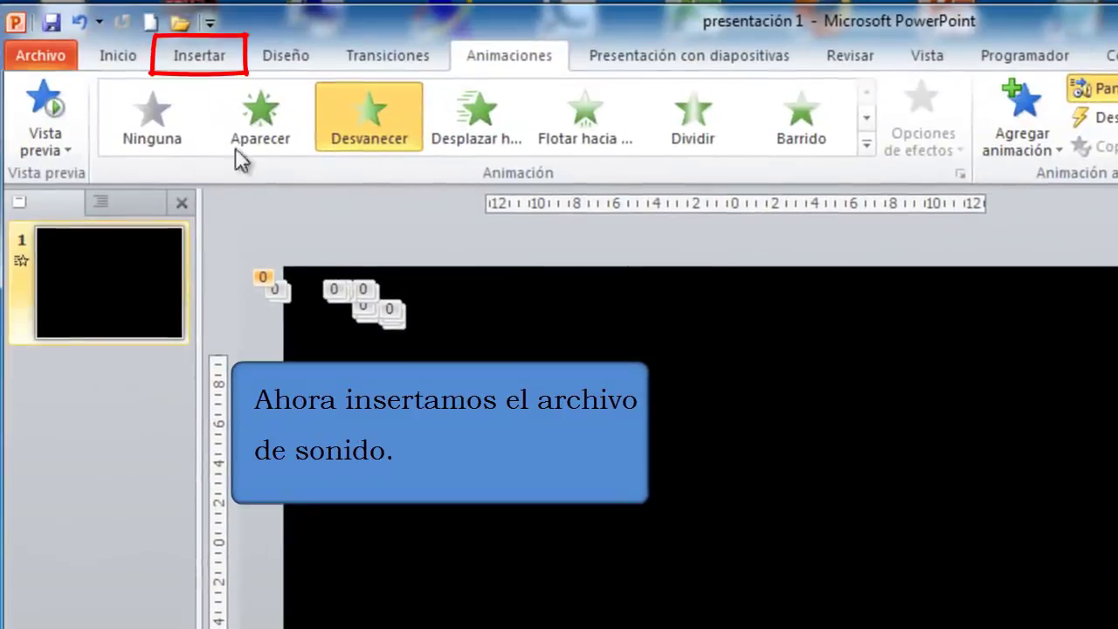
Insert the Watch_It_Glow by Silent Partner audio file onto the slide.
{"action": "left_click", "coordinate": [198, 58]}
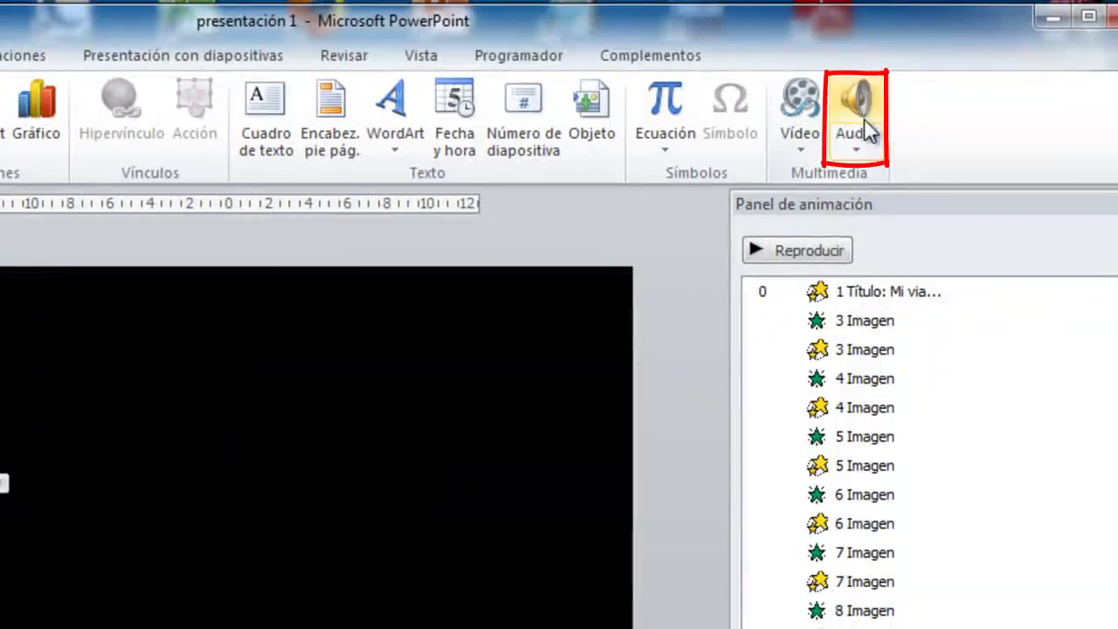
{"action": "left_click", "coordinate": [866, 134]}
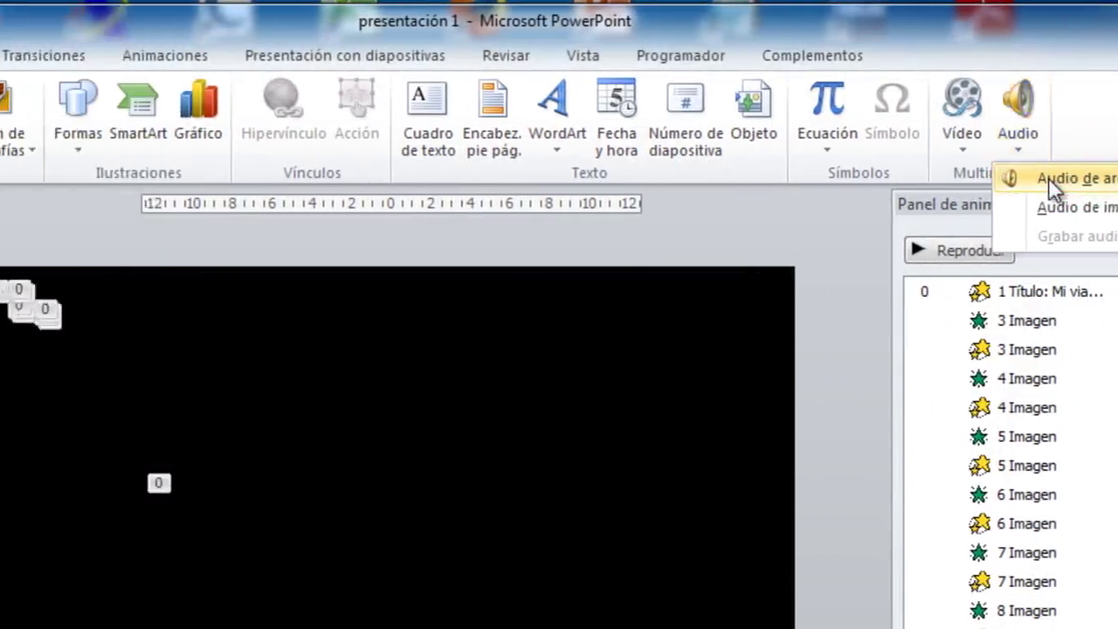
{"action": "left_click", "coordinate": [889, 179]}
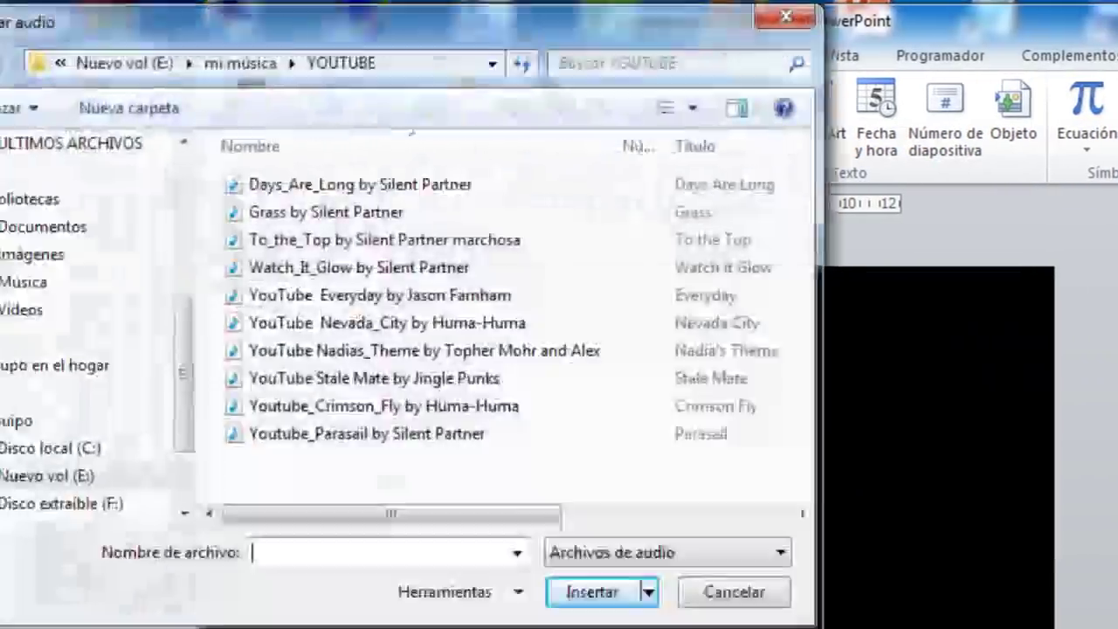
{"action": "left_click", "coordinate": [527, 266]}
{"action": "left_click", "coordinate": [668, 594]}
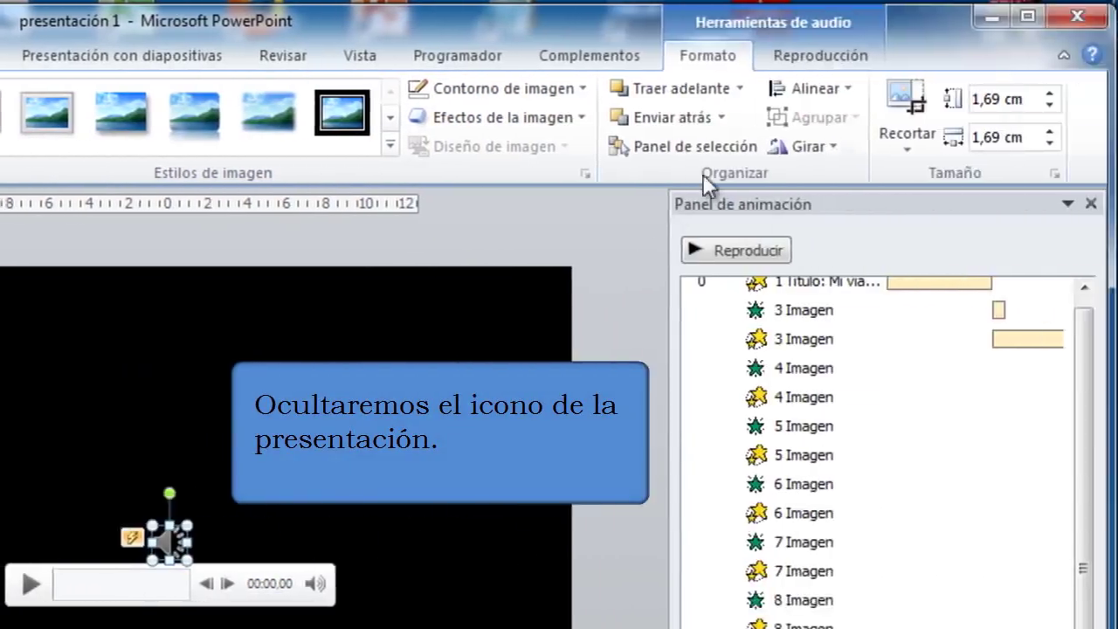
Set the audio to start Automáticamente with a 04,00-second fade-out.
{"action": "left_click", "coordinate": [796, 63]}
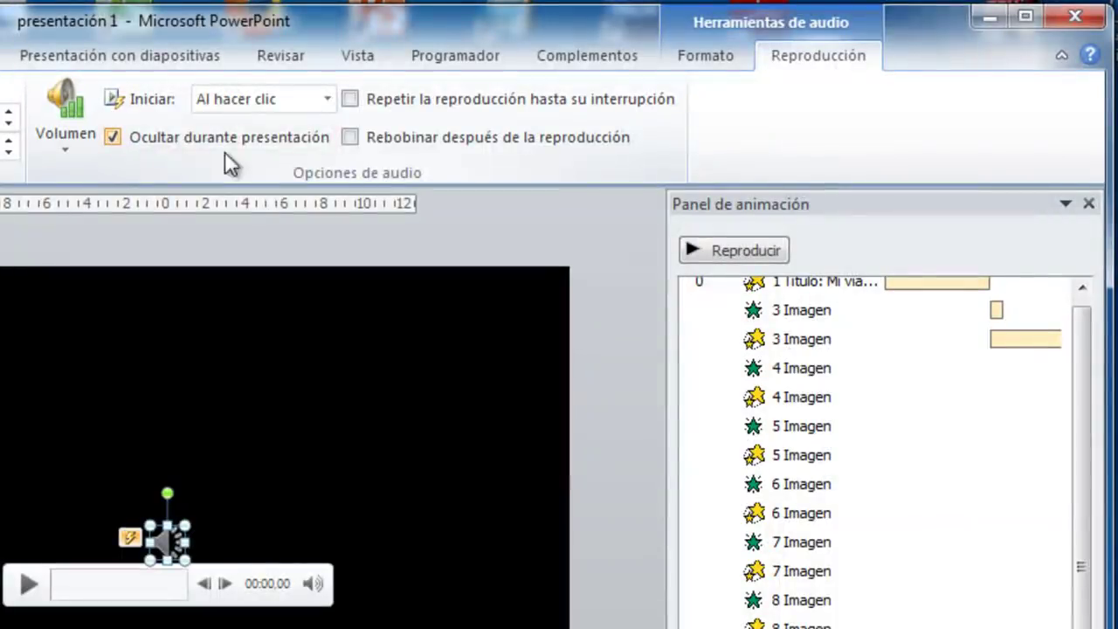
{"action": "left_click", "coordinate": [328, 99]}
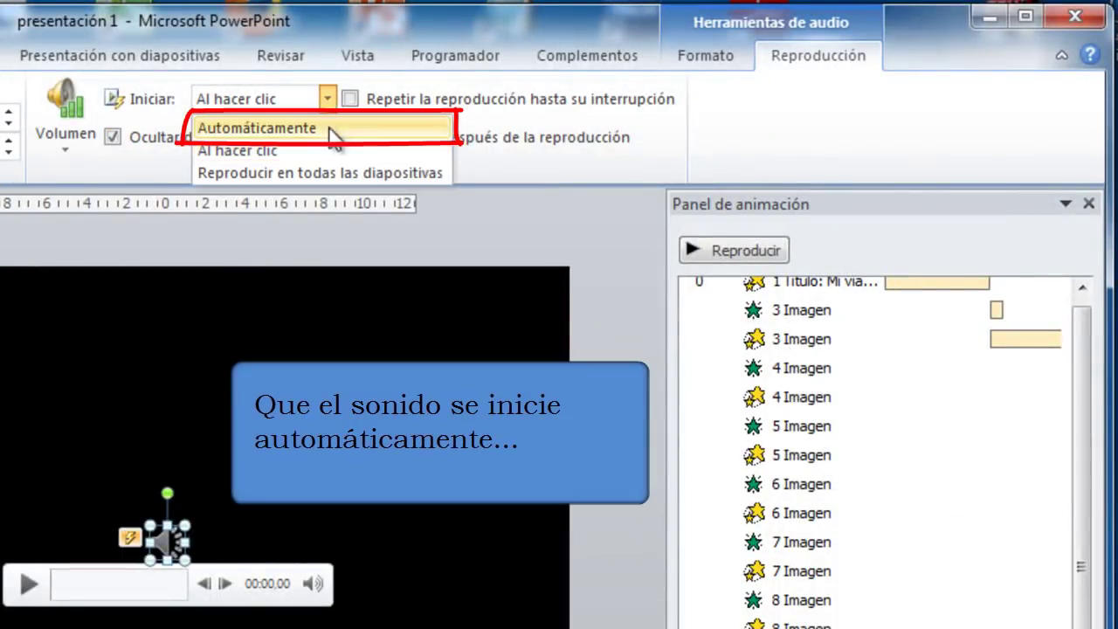
{"action": "left_click", "coordinate": [345, 128]}
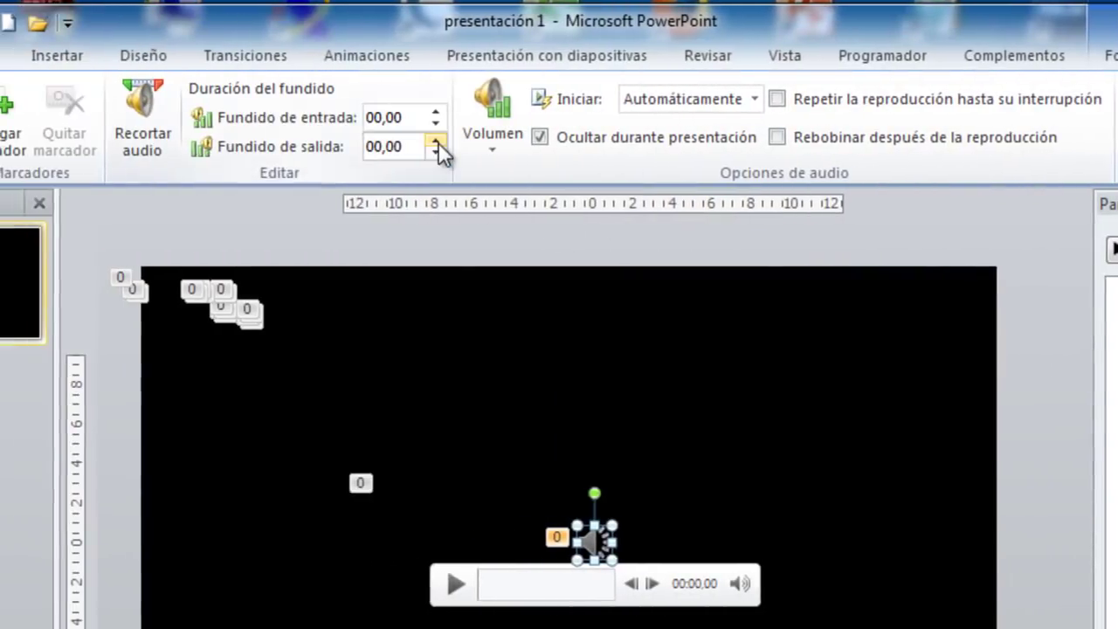
{"action": "left_click", "coordinate": [436, 142]}
{"action": "left_click", "coordinate": [436, 142]}
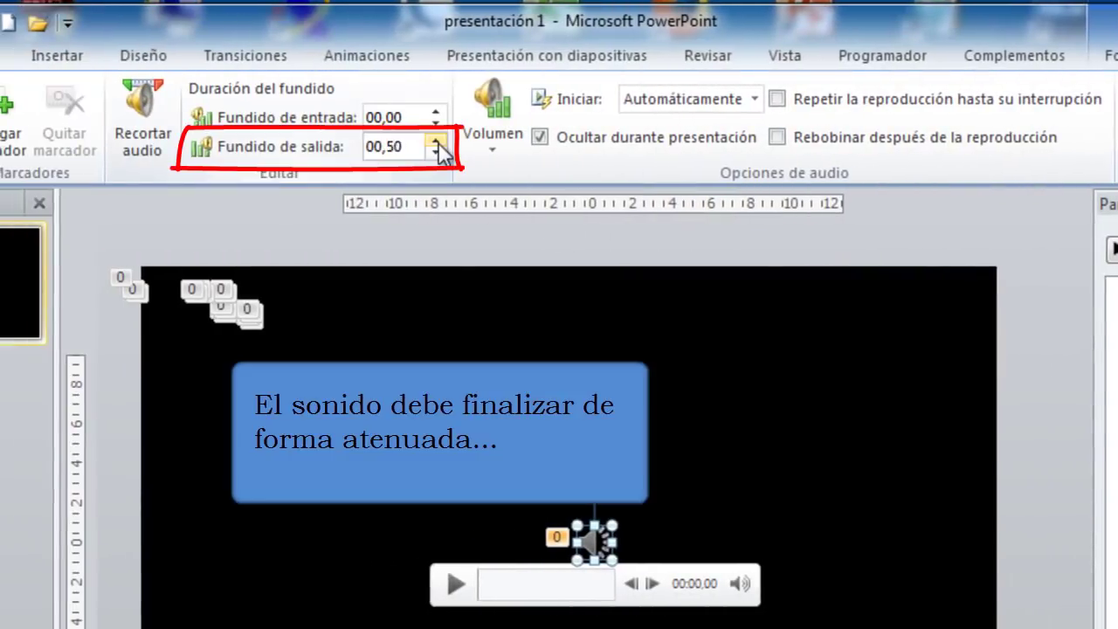
{"action": "left_click", "coordinate": [437, 142]}
{"action": "left_click", "coordinate": [437, 142]}
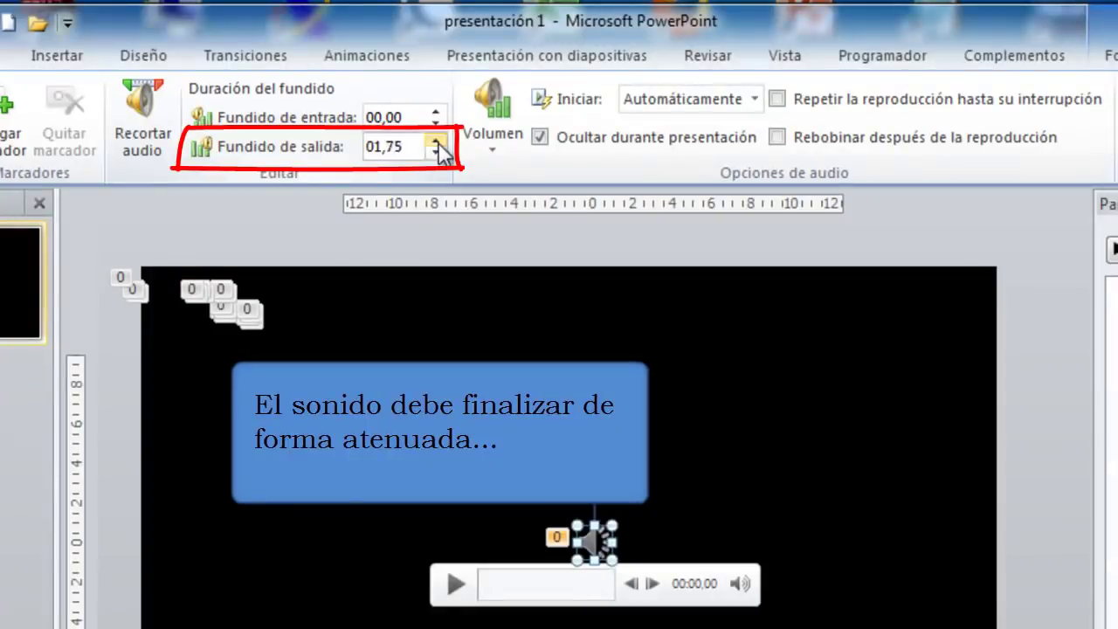
{"action": "double_click", "coordinate": [436, 141]}
{"action": "double_click", "coordinate": [435, 142]}
{"action": "left_click", "coordinate": [436, 142]}
{"action": "double_click", "coordinate": [436, 141]}
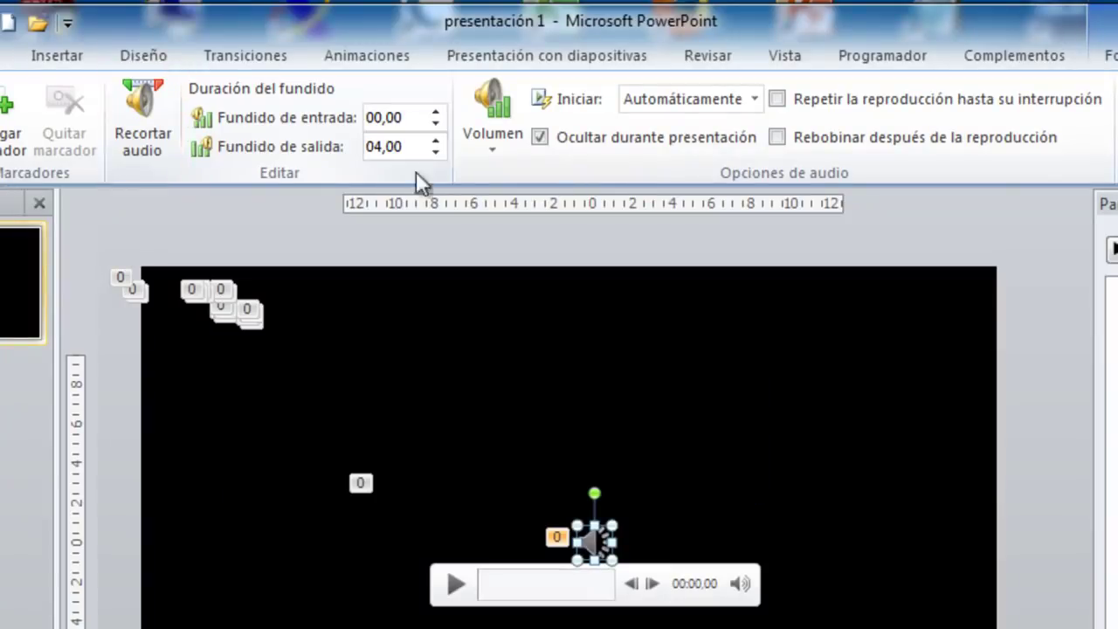
Trim Watch_It_Glow to end at 00:40 and move it to the top of the Animation Pane.
{"action": "left_click", "coordinate": [155, 143]}
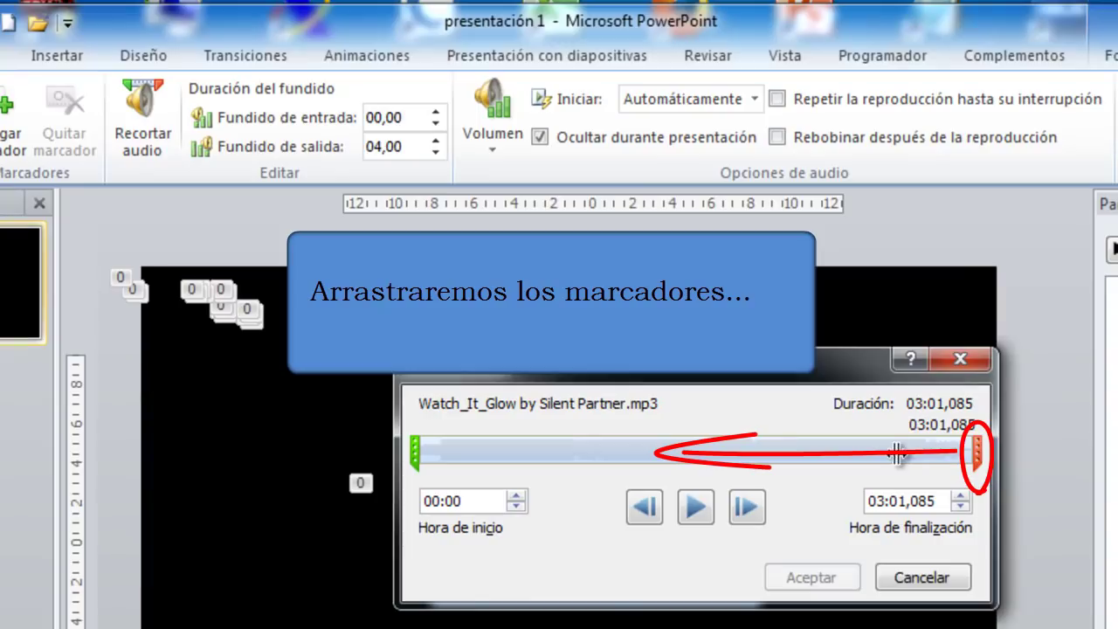
{"action": "left_click_drag", "start_coordinate": [977, 452], "coordinate": [543, 444]}
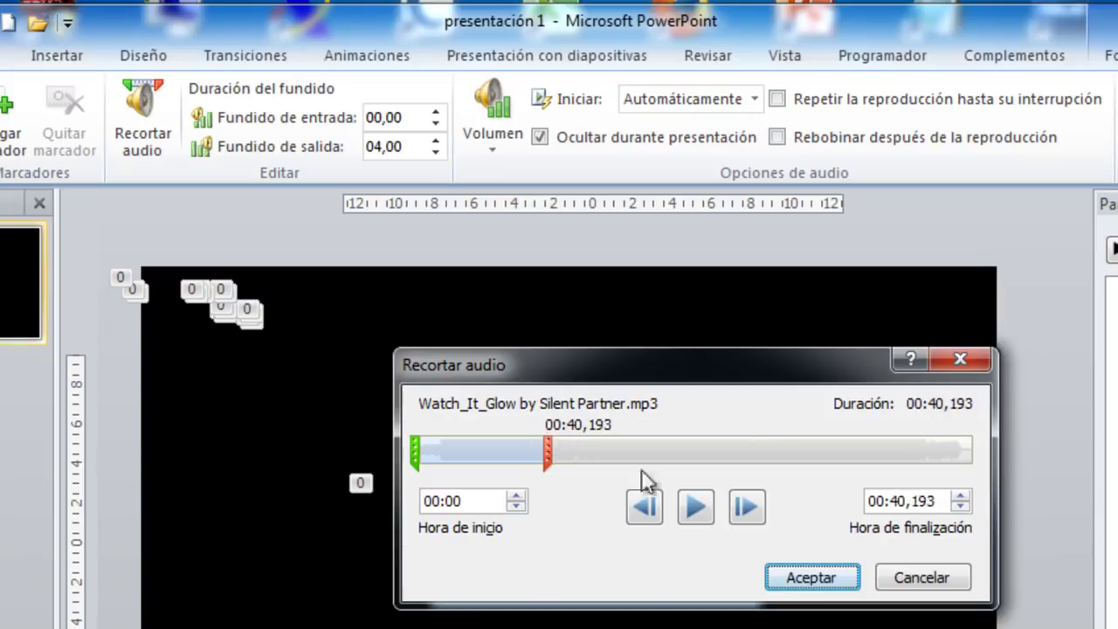
{"action": "left_click", "coordinate": [961, 506]}
{"action": "left_click", "coordinate": [962, 507]}
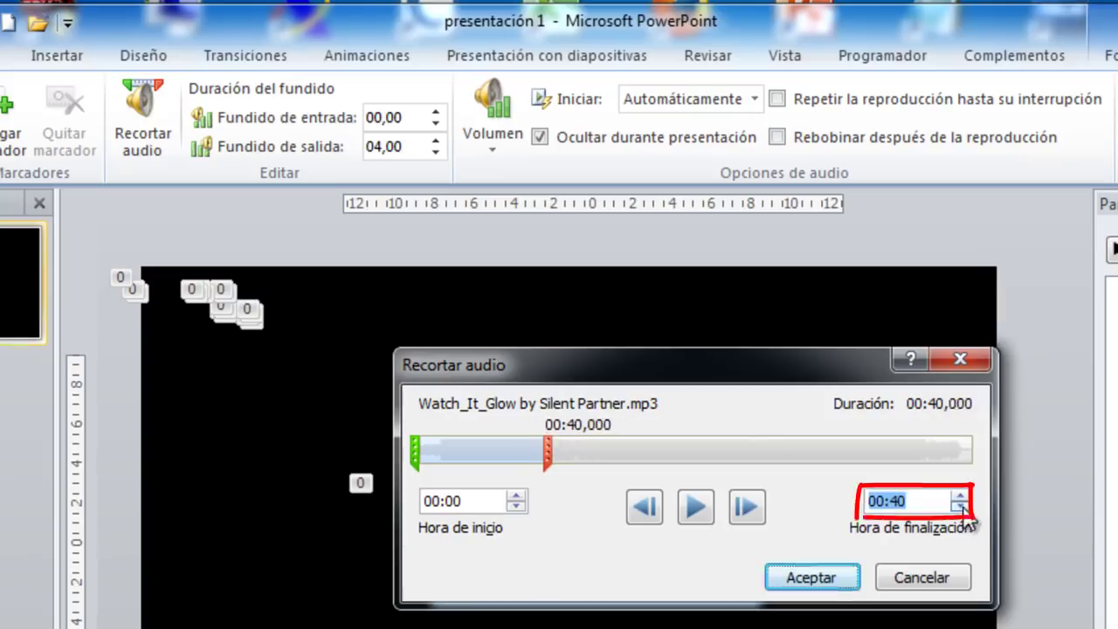
{"action": "left_click", "coordinate": [824, 581]}
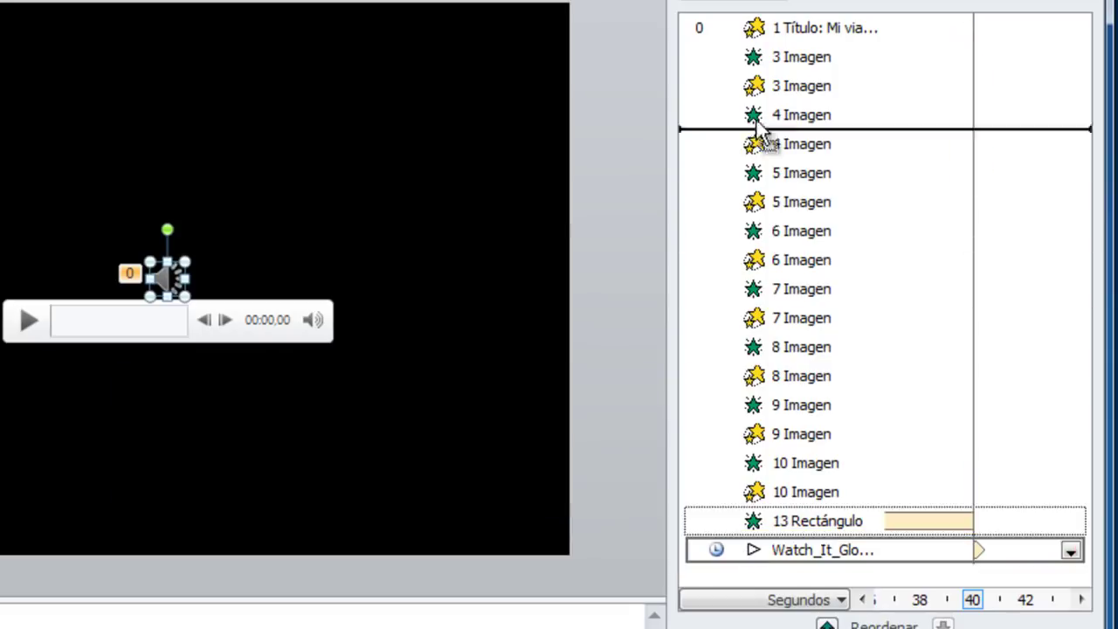
{"action": "left_click_drag", "start_coordinate": [746, 550], "coordinate": [760, 15]}
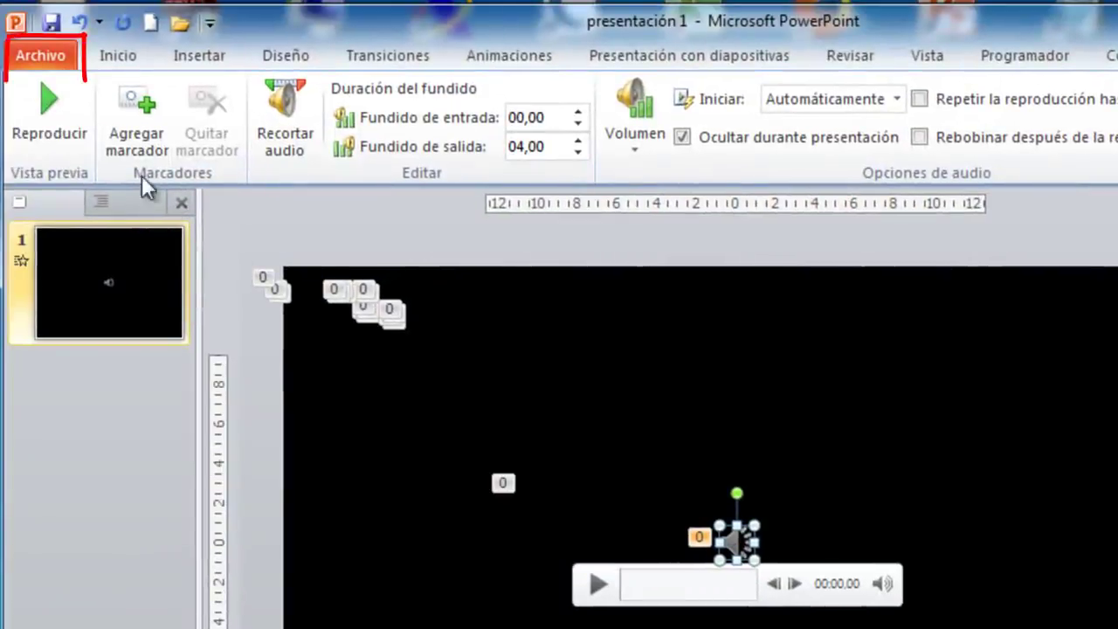
Start a Crear un vídeo export using the Pantallas de PC y de alta definición format.
{"action": "left_click", "coordinate": [72, 66]}
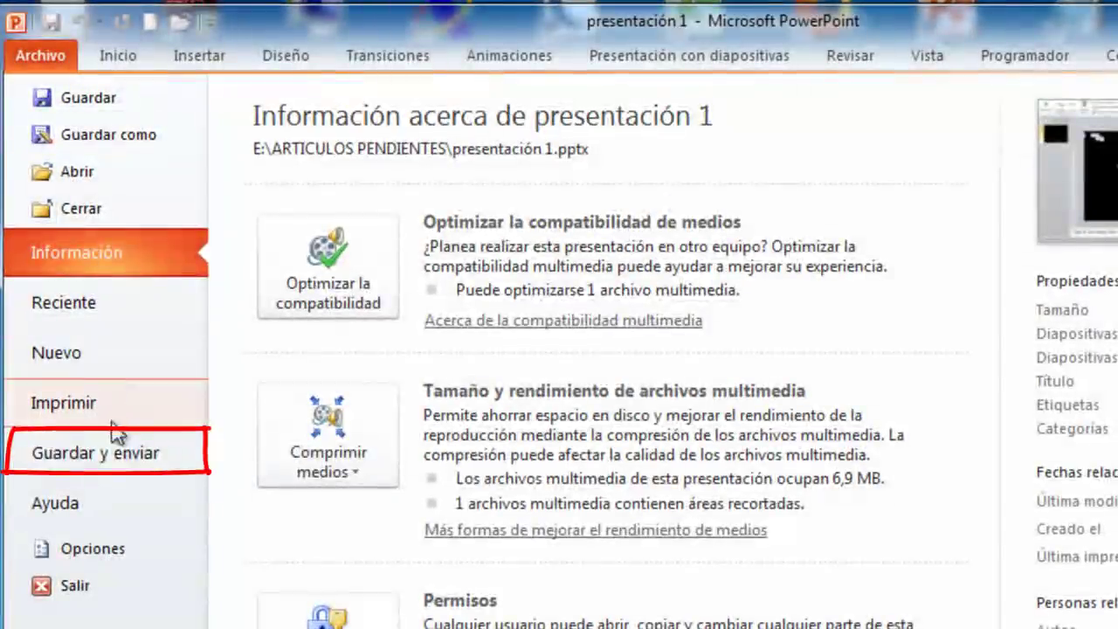
{"action": "left_click", "coordinate": [117, 455]}
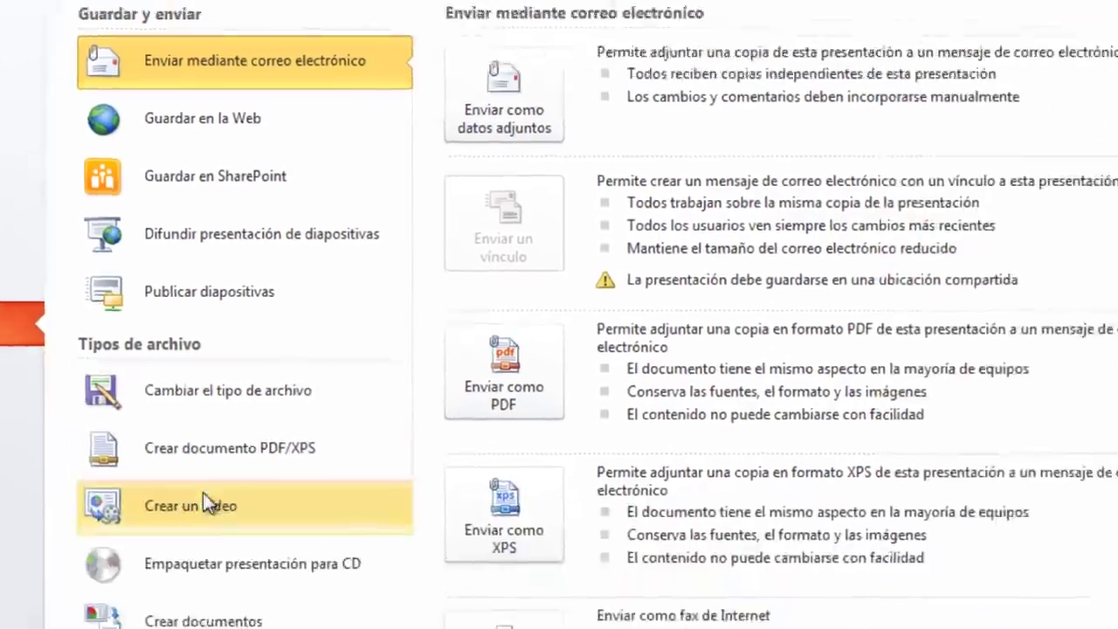
{"action": "left_click", "coordinate": [174, 476]}
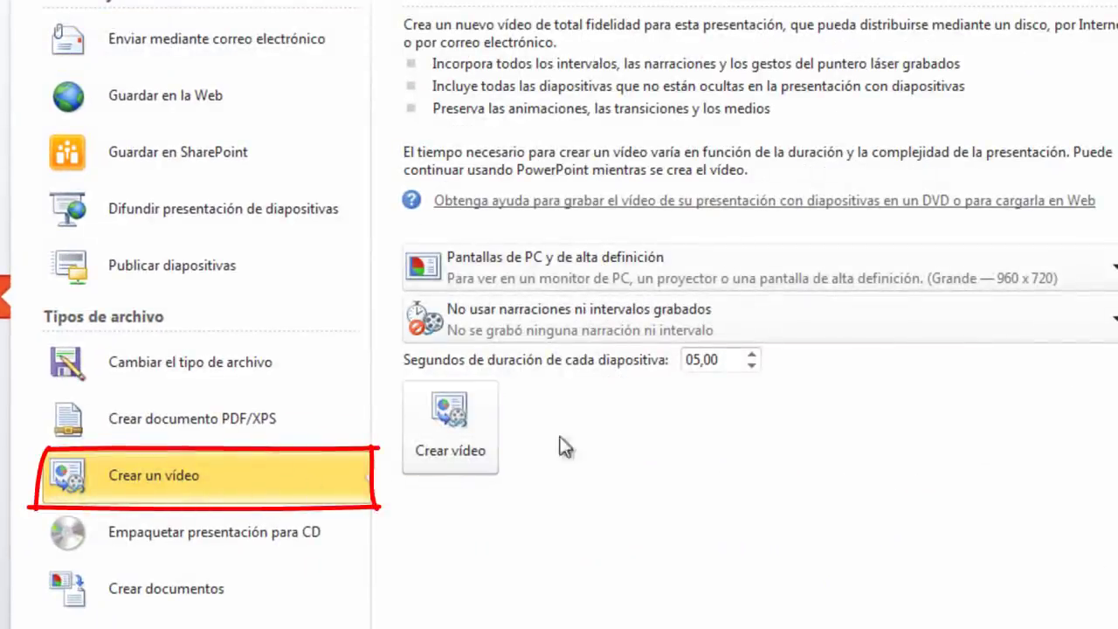
{"action": "left_click", "coordinate": [646, 271]}
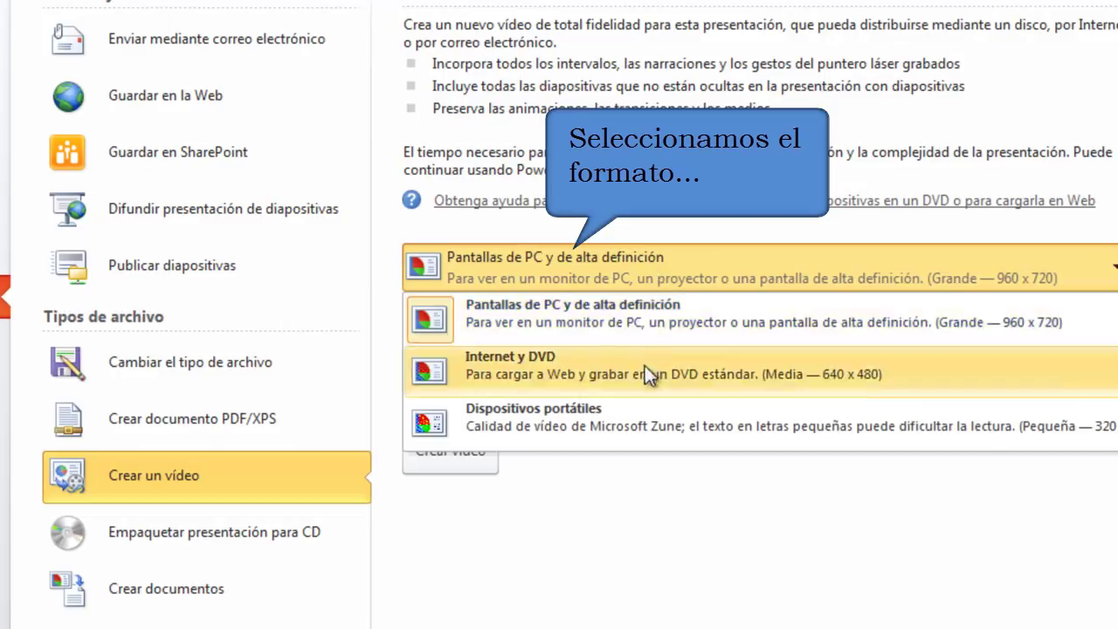
{"action": "left_click", "coordinate": [652, 322]}
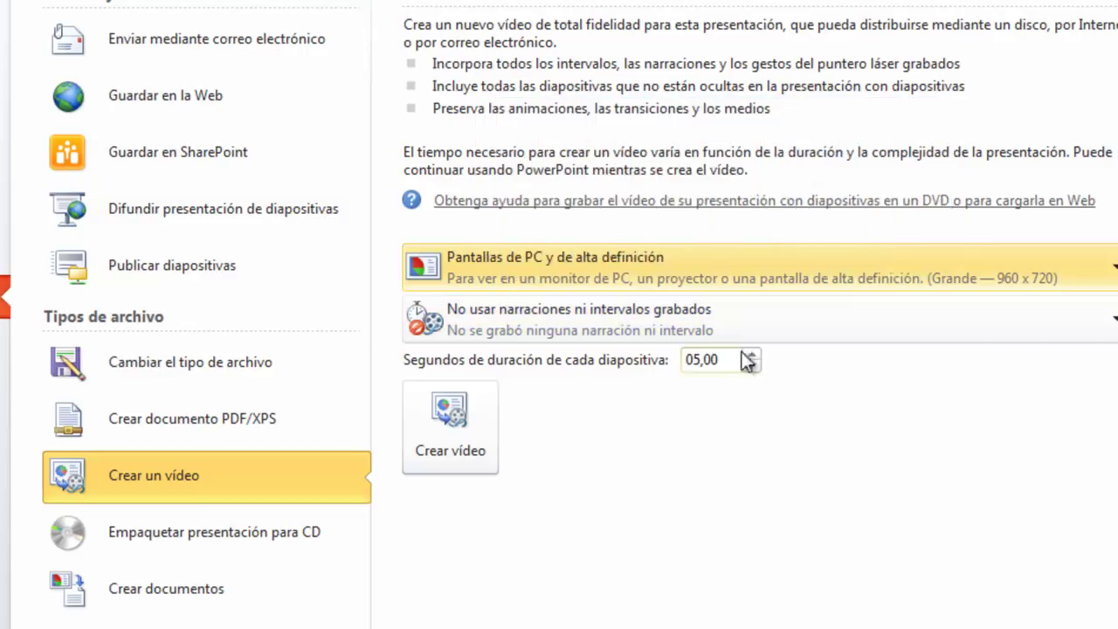
Set the seconds spent on each slide to 40.
{"action": "double_click", "coordinate": [703, 360]}
{"action": "left_click", "coordinate": [697, 362]}
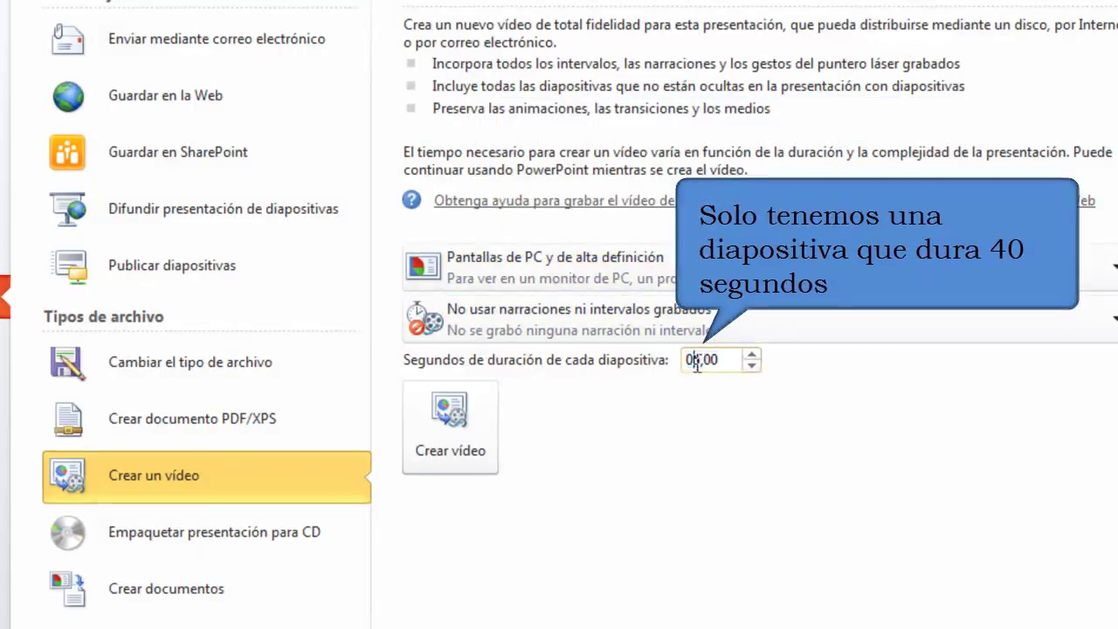
{"action": "key", "text": "BackSpace"}
{"action": "key", "text": "BackSpace"}
{"action": "type", "text": "40"}
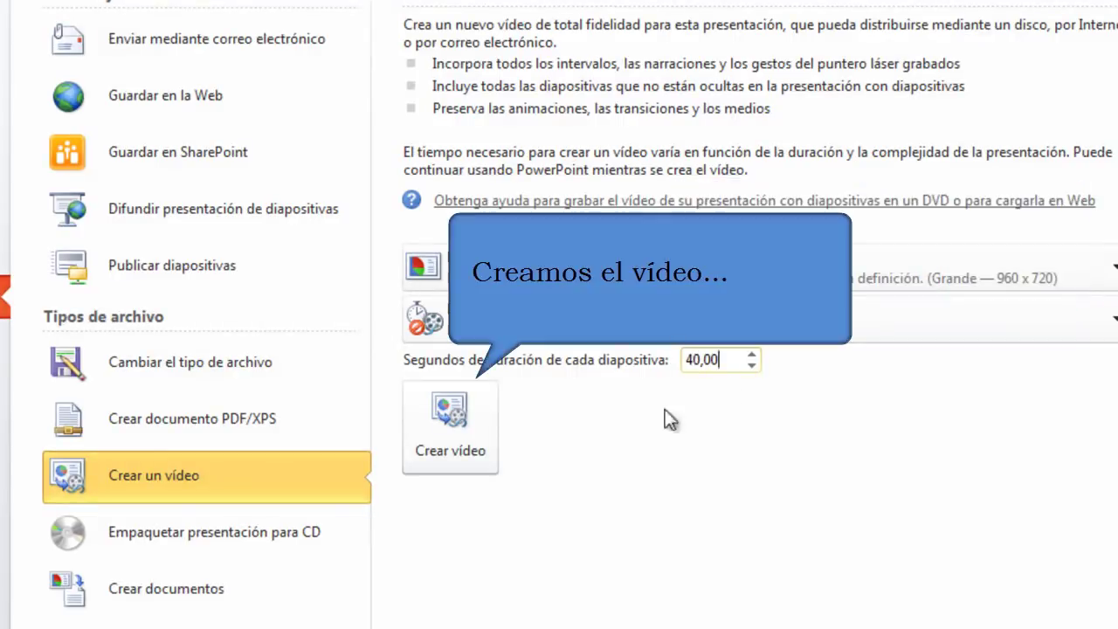
Save the video as Windows Media 'presentación 1' in the Descargas folder.
{"action": "left_click", "coordinate": [483, 437]}
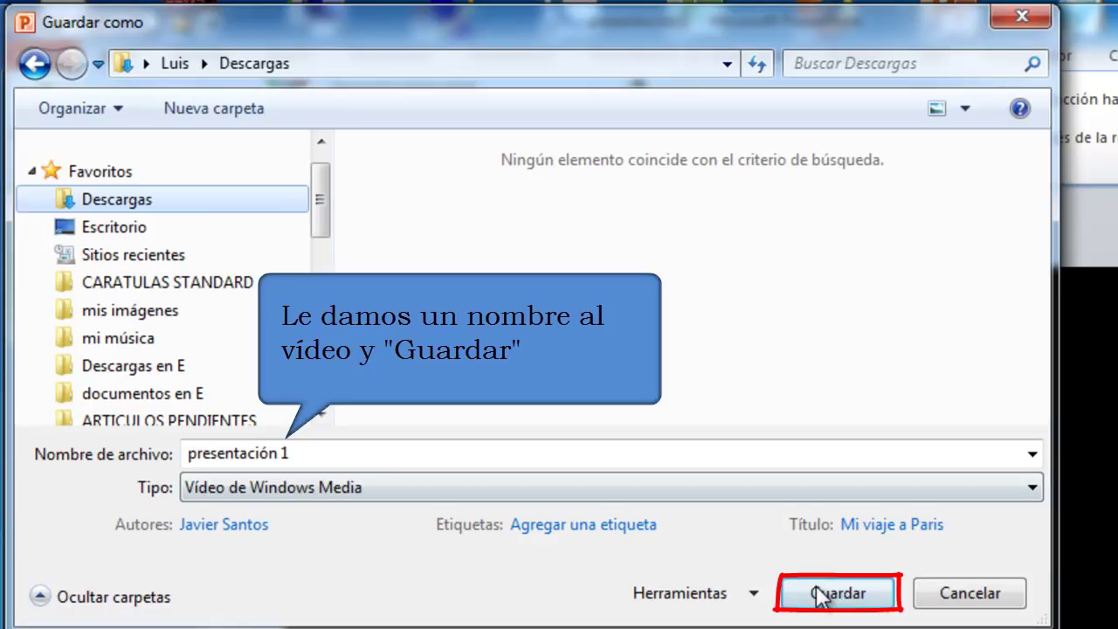
{"action": "left_click", "coordinate": [819, 594]}
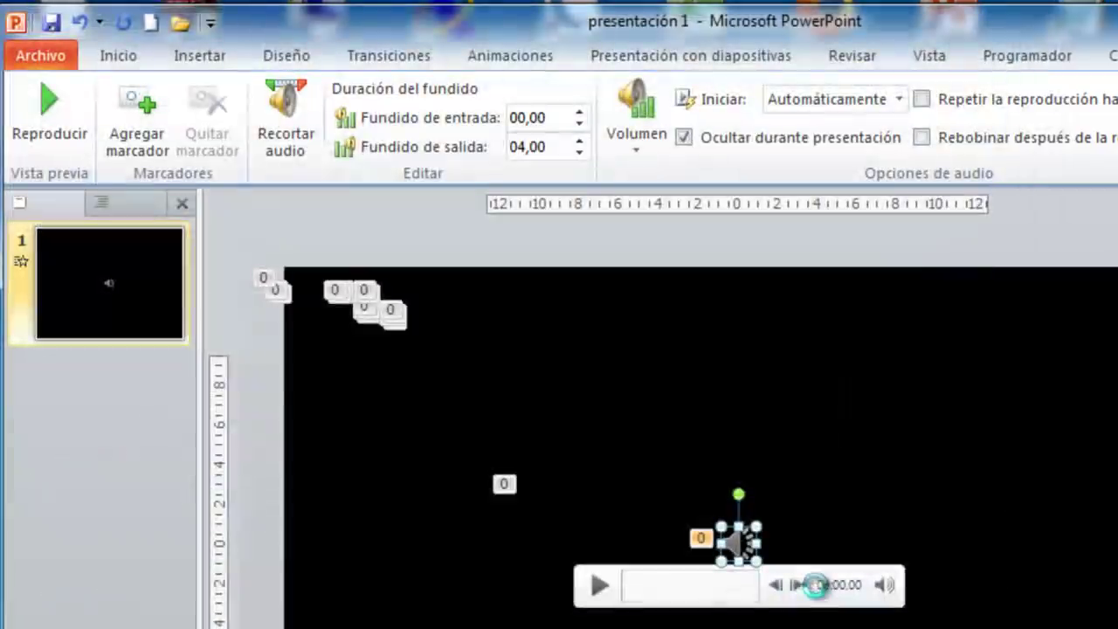